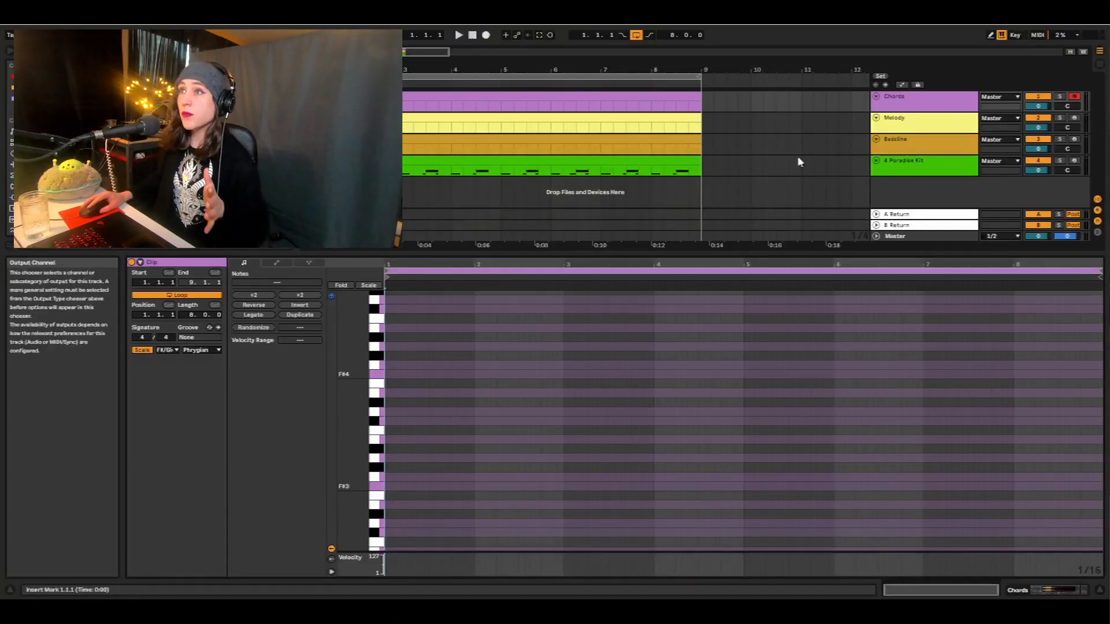
Play the Paradise Kit drum clip and switch through the Chords, Melody and Bassline tracks to audition their sounds
click(569, 162)
key(space)
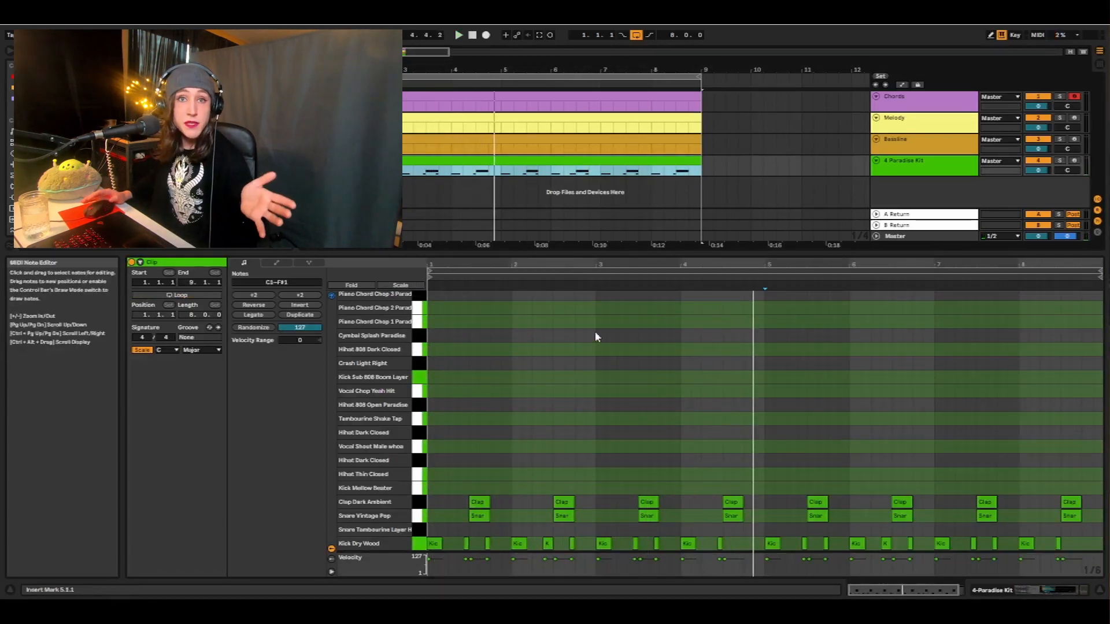
click(919, 103)
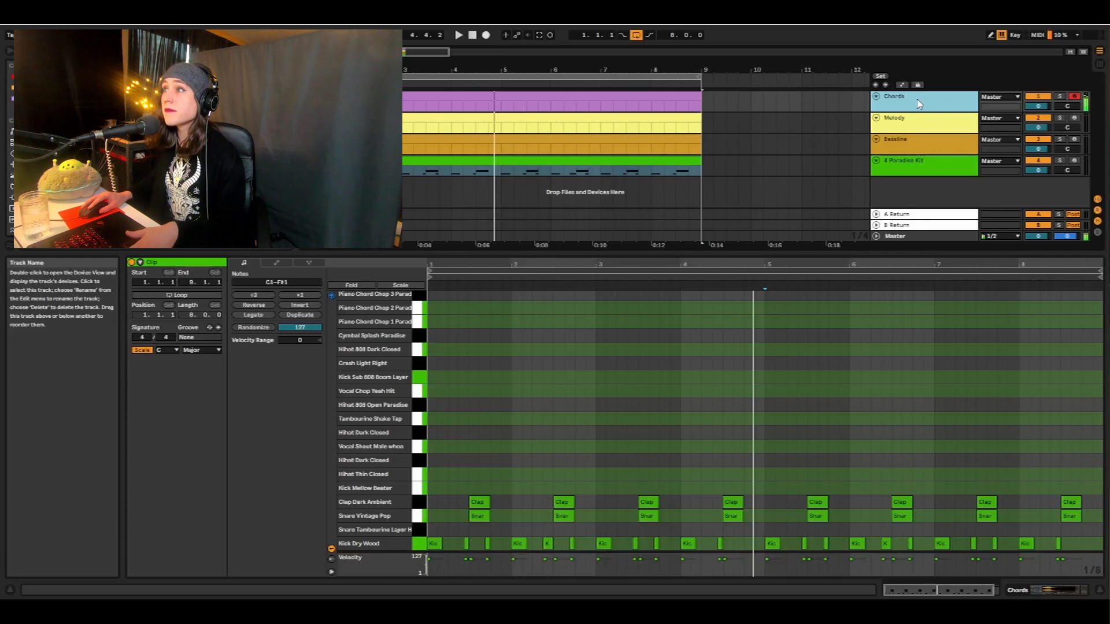
click(1074, 118)
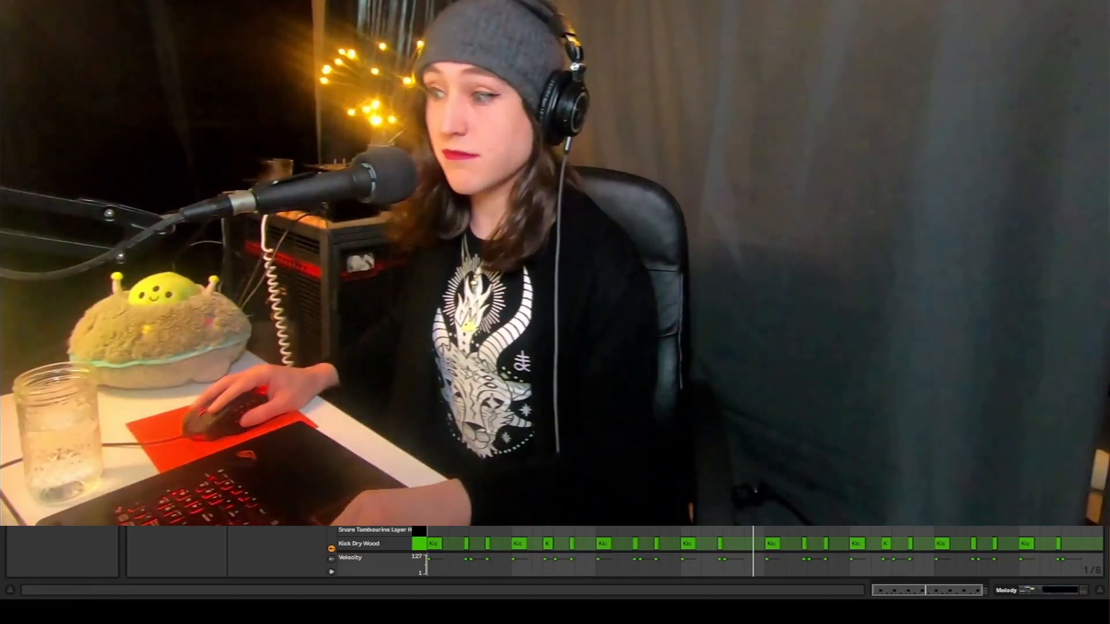
click(1075, 140)
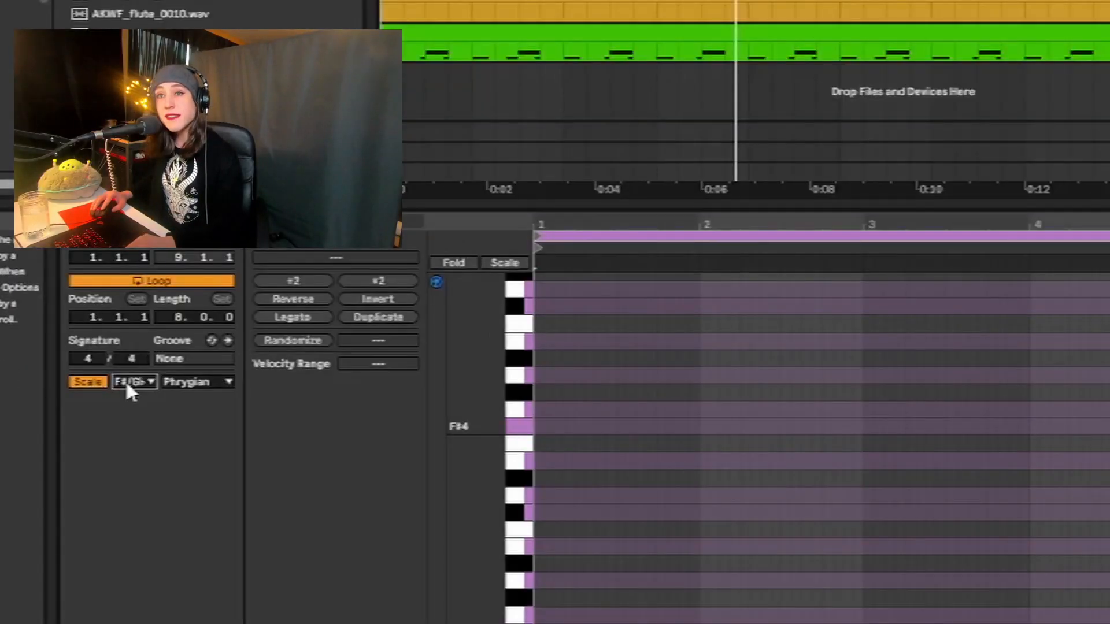
Check the root note and scale type choices available for the Chords clip
click(162, 349)
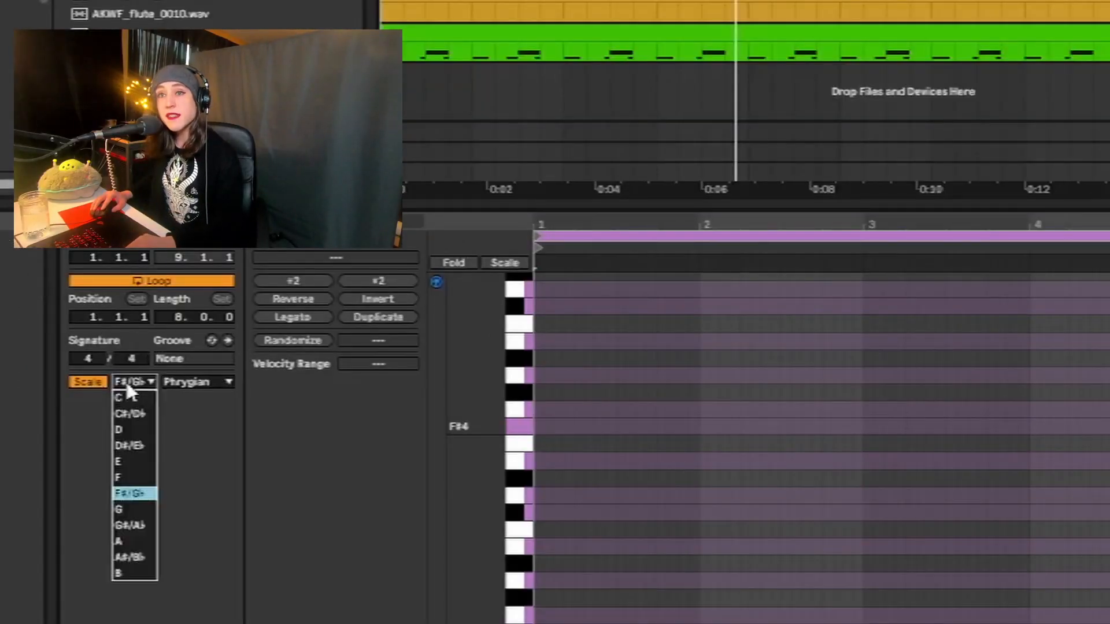
click(127, 387)
click(196, 388)
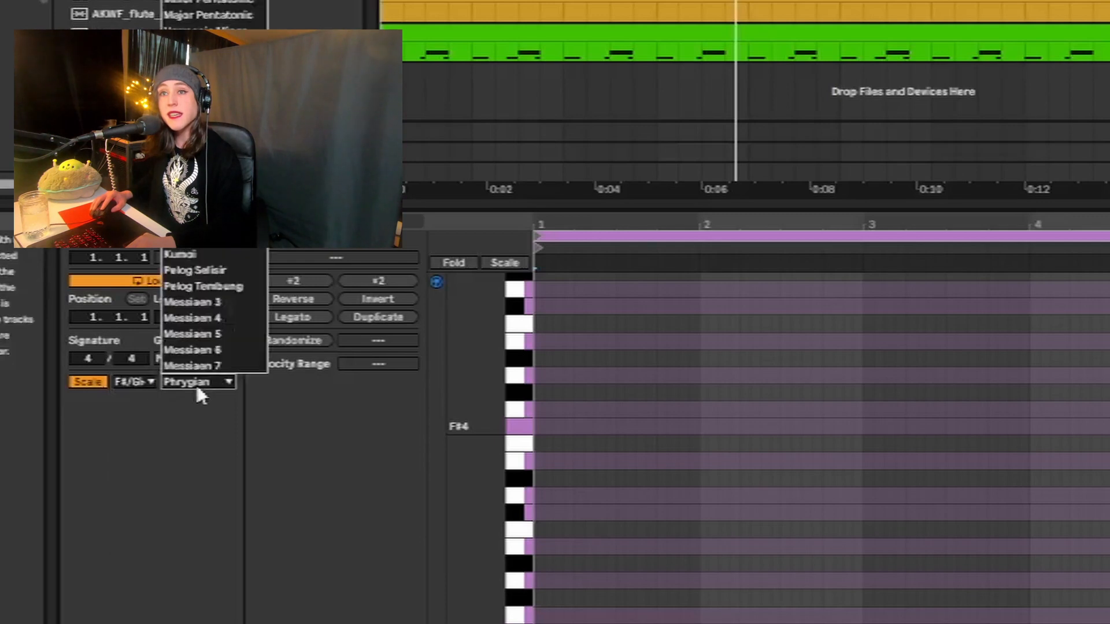
click(196, 388)
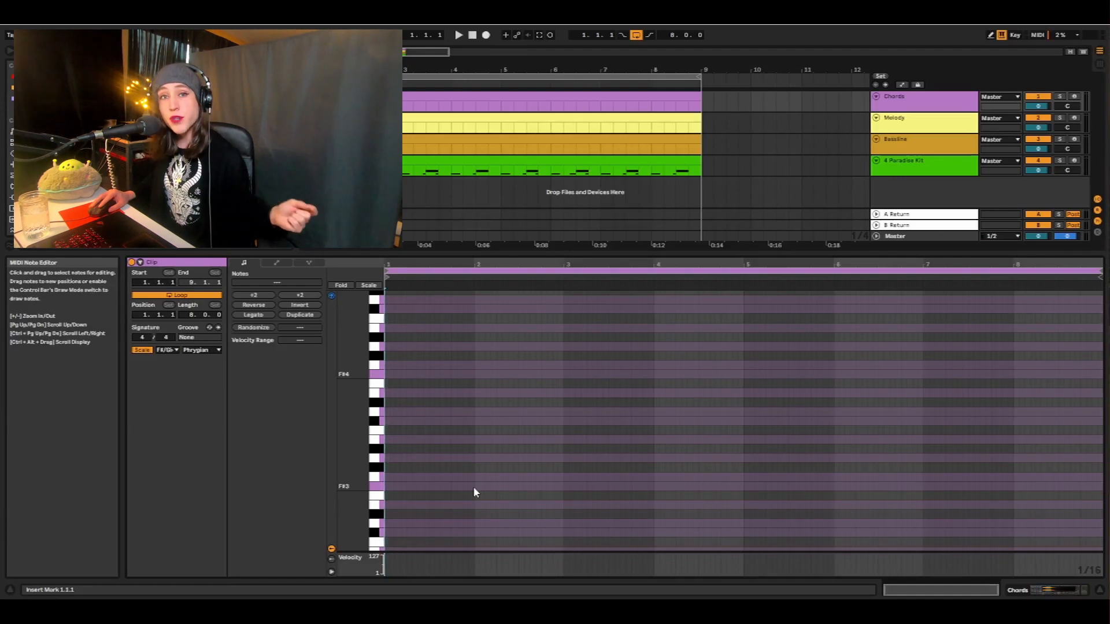
Draw one-bar root notes F#3, B3, A3 and G3 in bars 1–4 of the Chords clip and repeat them in bars 5–8
double_click(388, 484)
drag(391, 484, 420, 484)
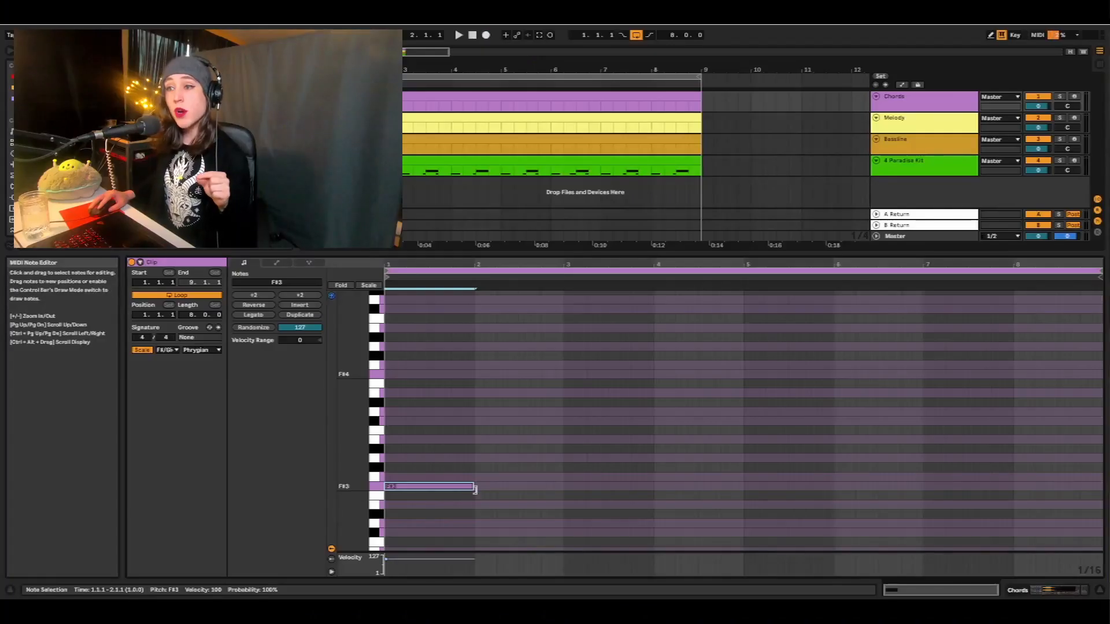
double_click(477, 439)
drag(481, 439, 539, 433)
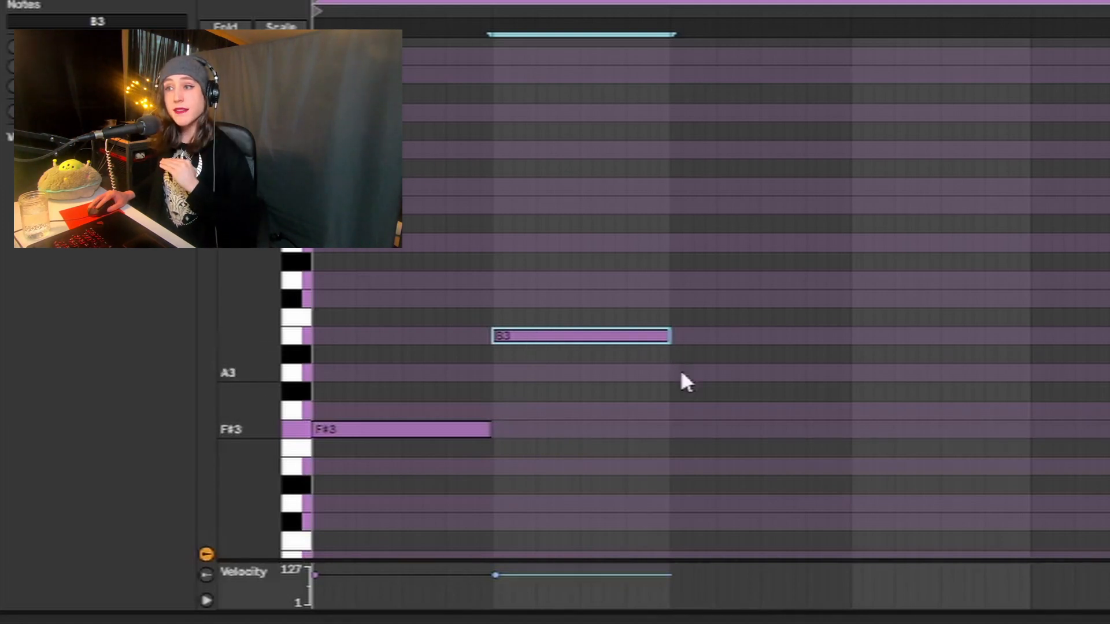
mouse_move(679, 373)
mouse_down()
mouse_move(849, 390)
mouse_move(855, 411)
mouse_move(1028, 411)
mouse_up()
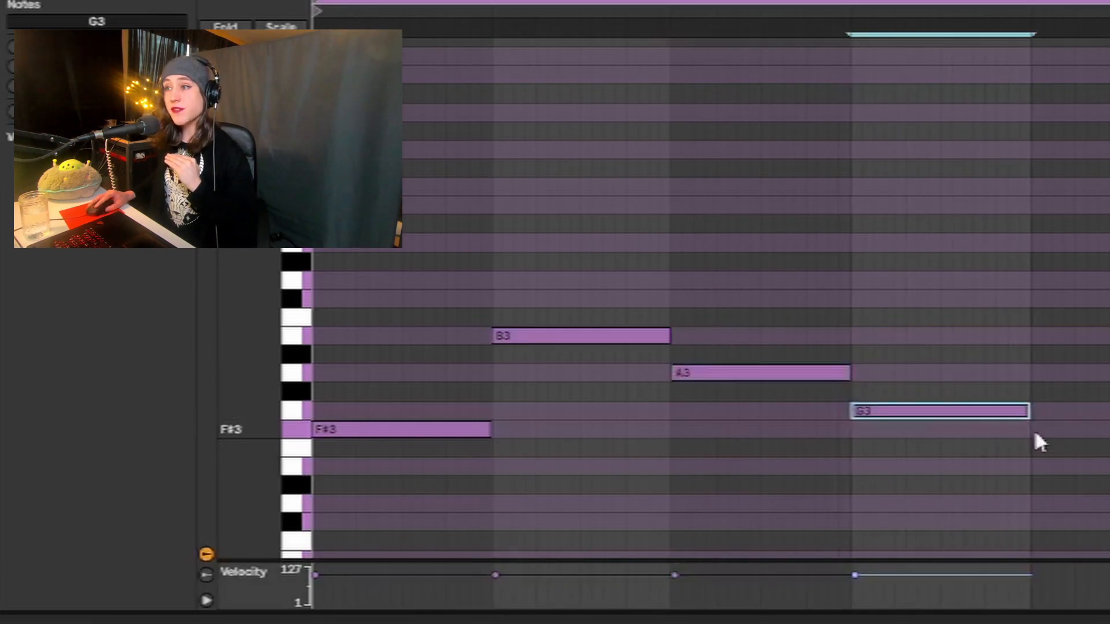
double_click(1035, 432)
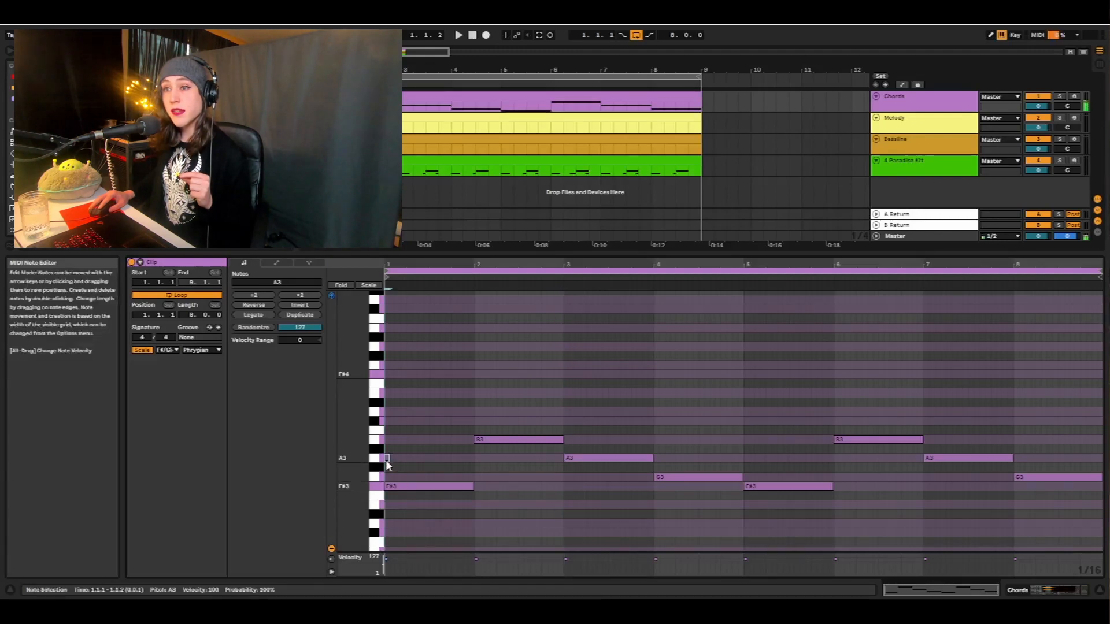
Build the bar 1 chord by adding one-bar notes A3, C#4 and E4 above the F#3 root
drag(386, 460, 460, 459)
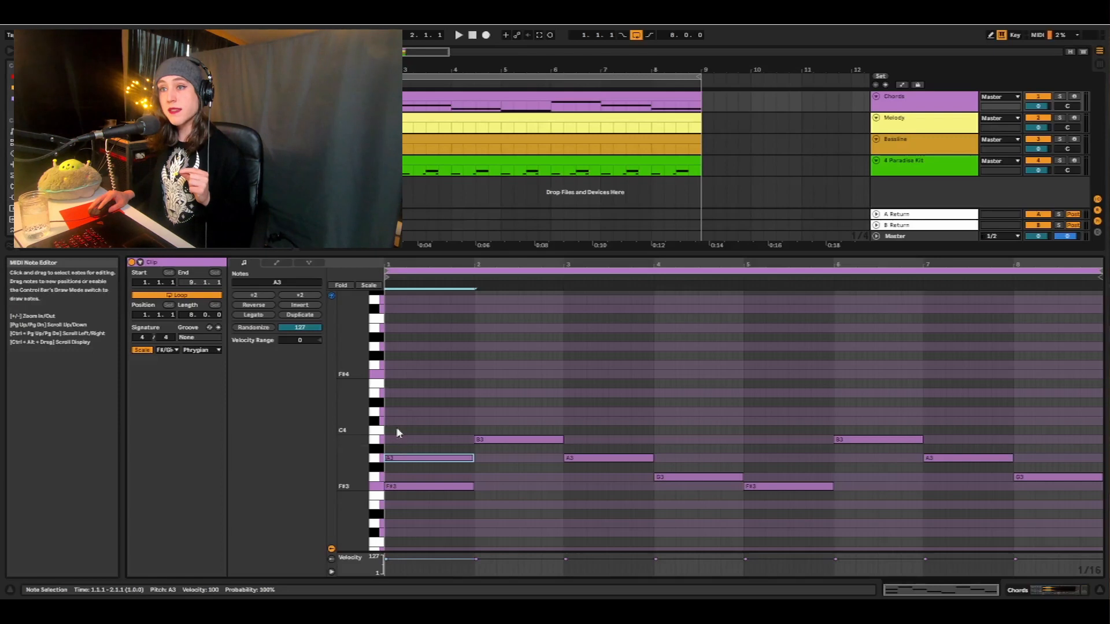
drag(388, 422, 474, 427)
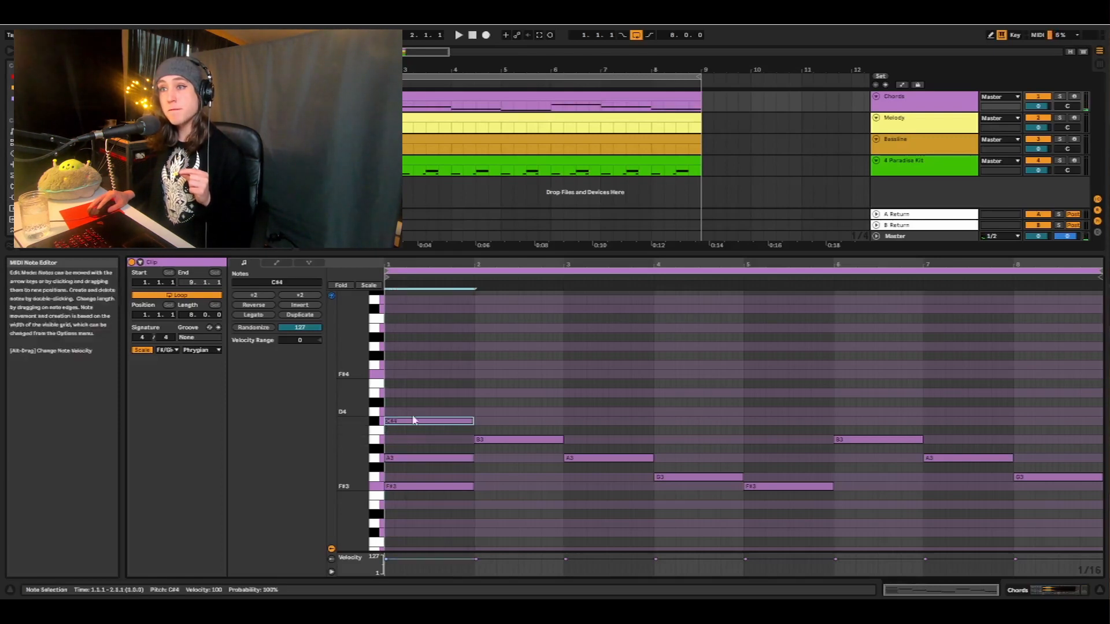
click(386, 393)
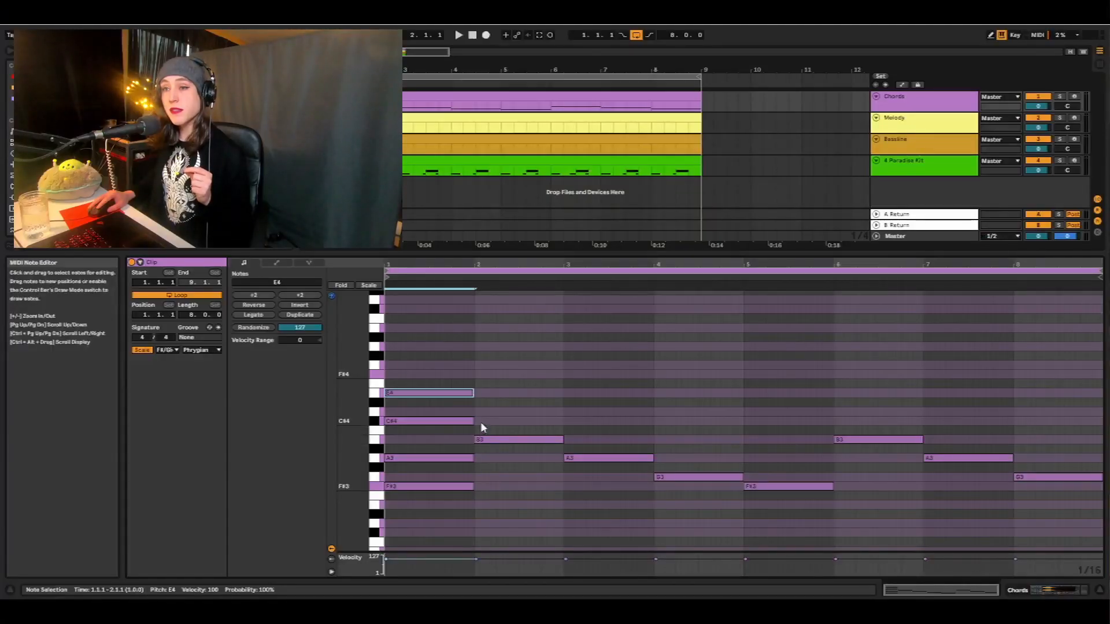
Build the bar 2 chord by adding one-bar notes D4, F#4 and A4 above the B3 root
click(480, 411)
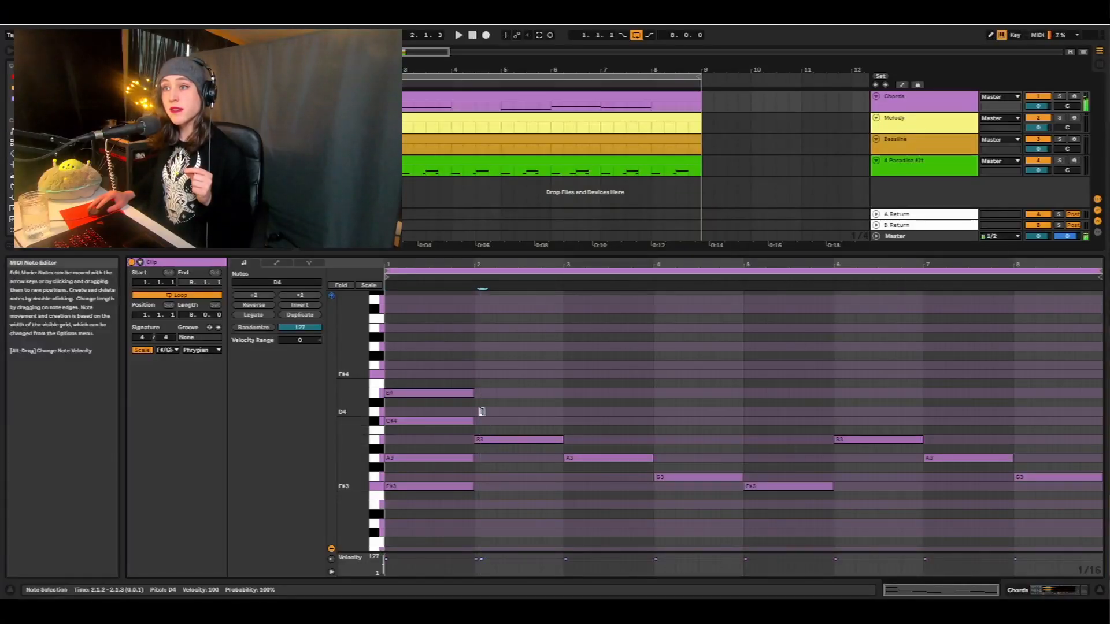
drag(485, 412, 562, 412)
double_click(478, 375)
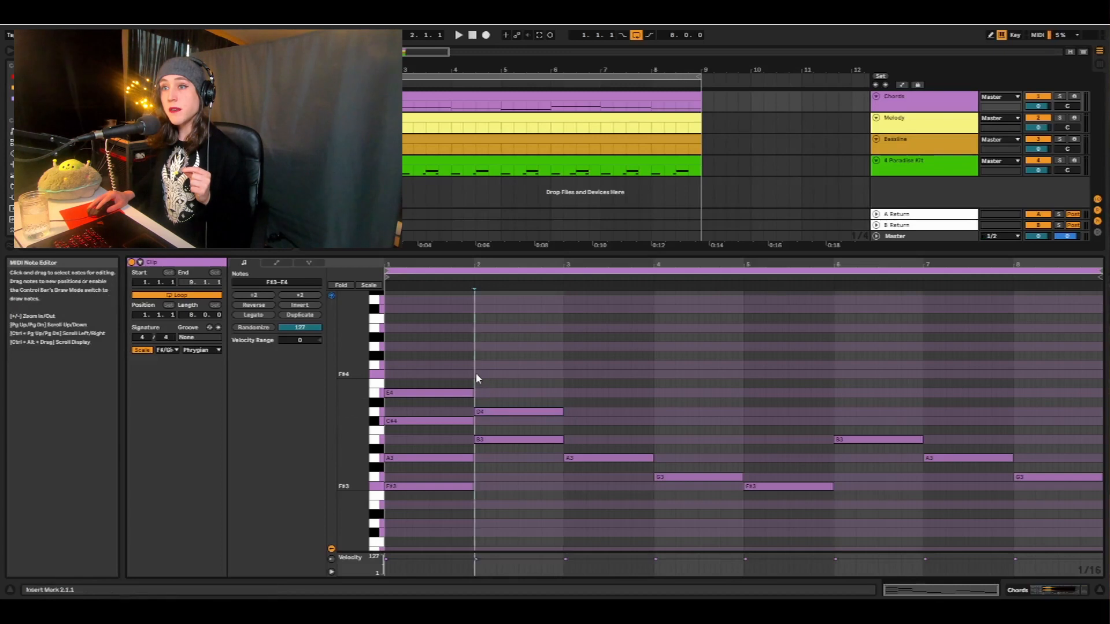
drag(566, 380, 558, 378)
double_click(480, 344)
drag(483, 347, 564, 350)
drag(558, 375, 565, 375)
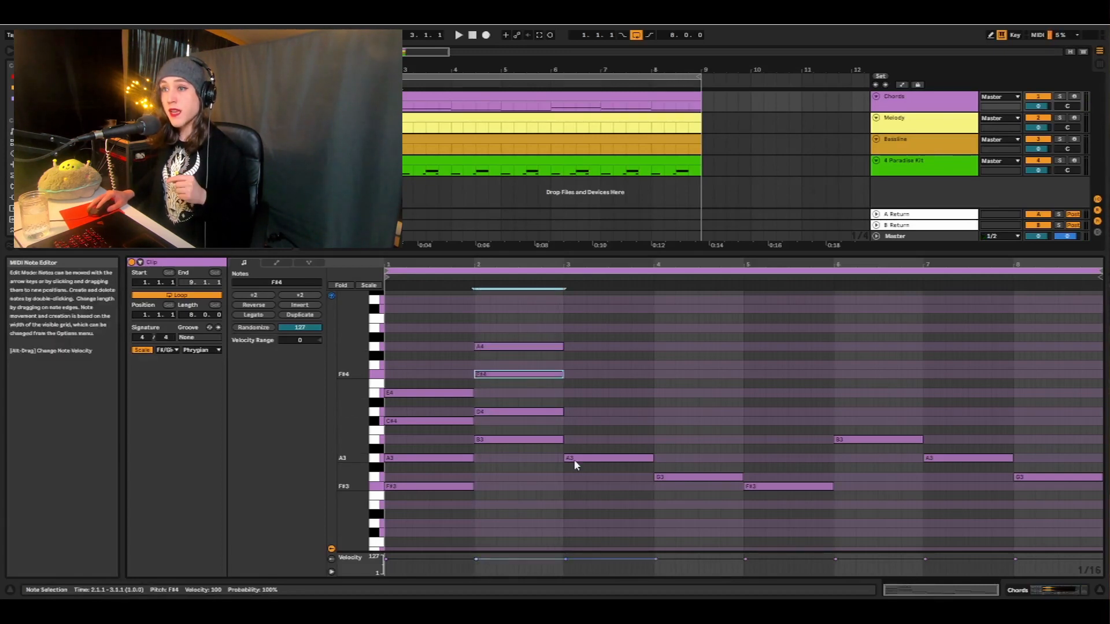
Build the bar 3 chord by adding one-bar notes C#4, E4 and G4 above the A3 root
double_click(566, 420)
drag(569, 422, 653, 422)
double_click(565, 393)
drag(569, 394, 658, 399)
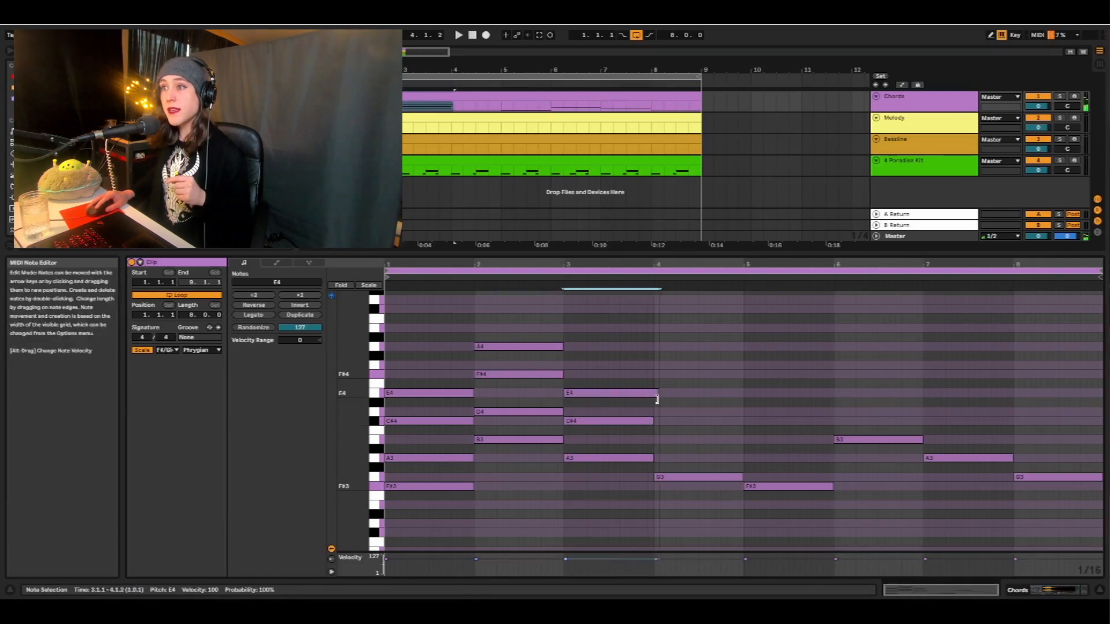
double_click(566, 365)
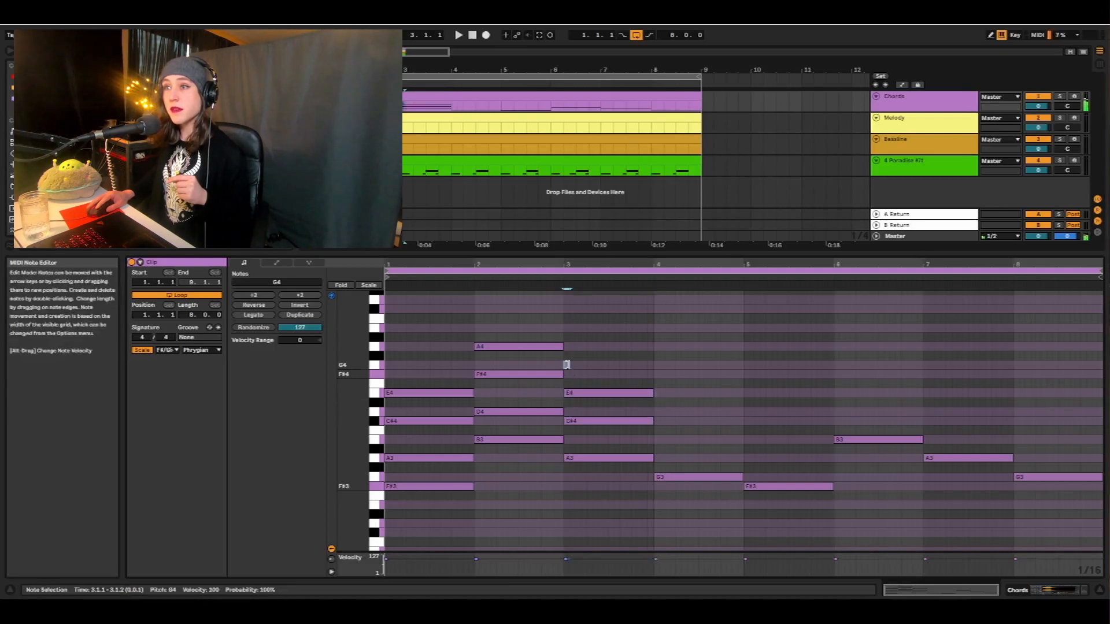
Build the bar 4 chord by adding one-bar notes B3, D4 and F#4 above the G3 root
double_click(659, 439)
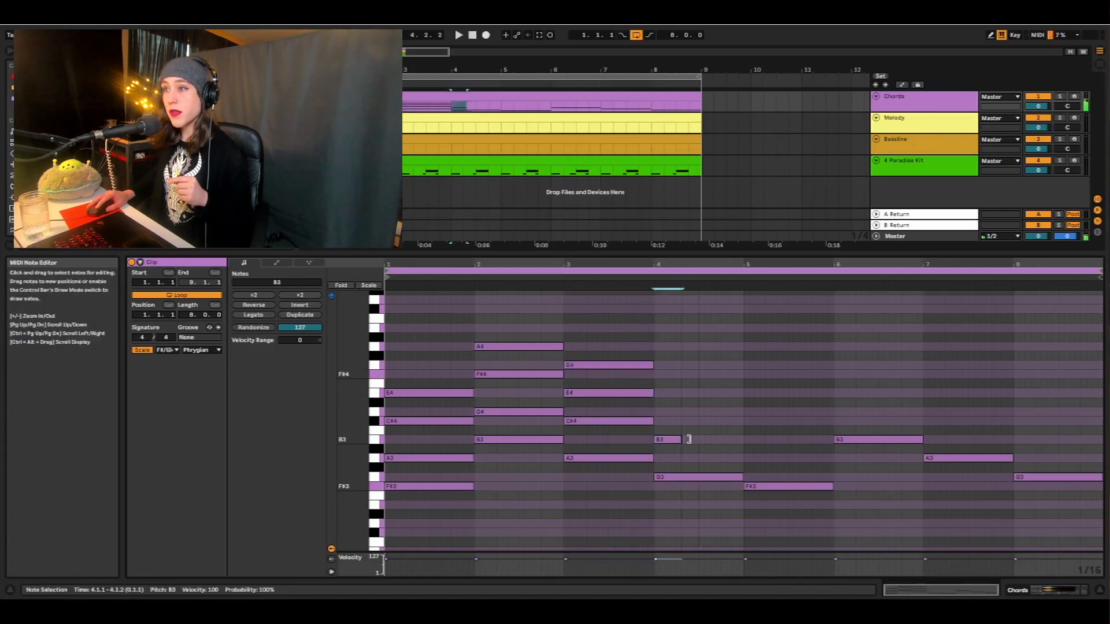
double_click(658, 412)
drag(659, 412, 743, 412)
double_click(658, 374)
drag(658, 375, 743, 374)
Duplicate the four finished chords from bars 1–4 into bars 5–8 of the Chords clip
drag(393, 323, 682, 513)
key(ctrl+d)
click(501, 99)
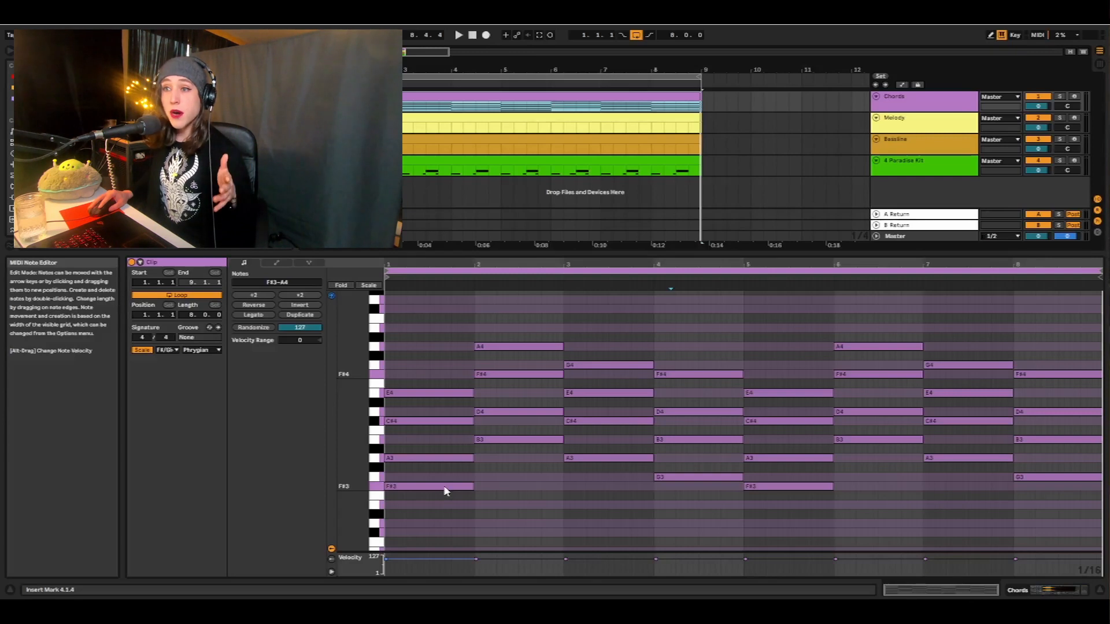
Play the first chord with and without its C#4 and audition its individual notes
click(509, 441)
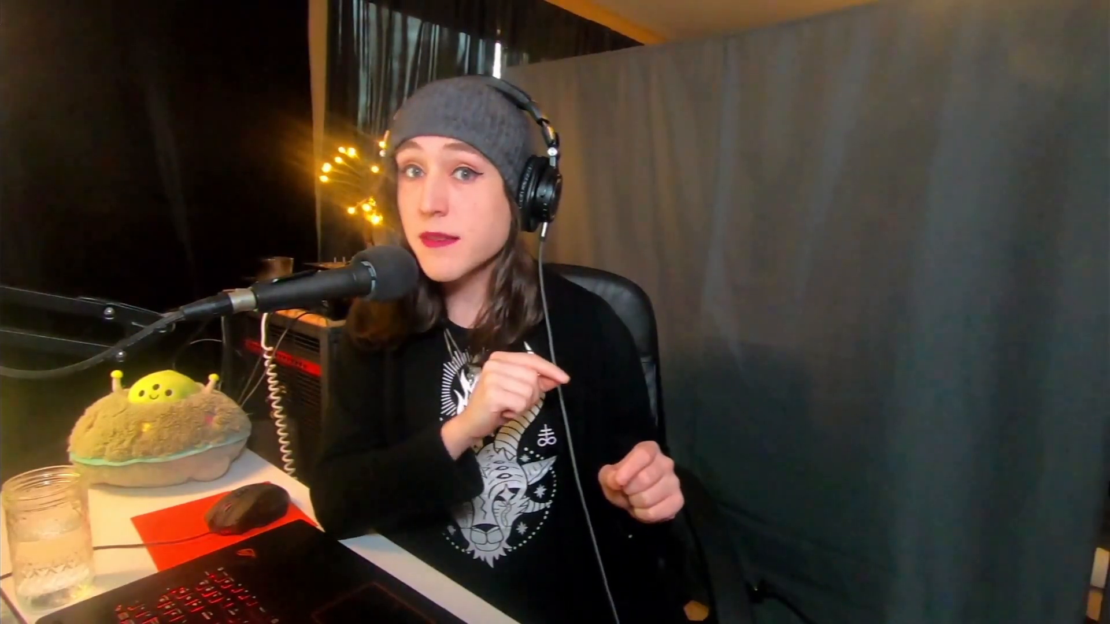
click(418, 423)
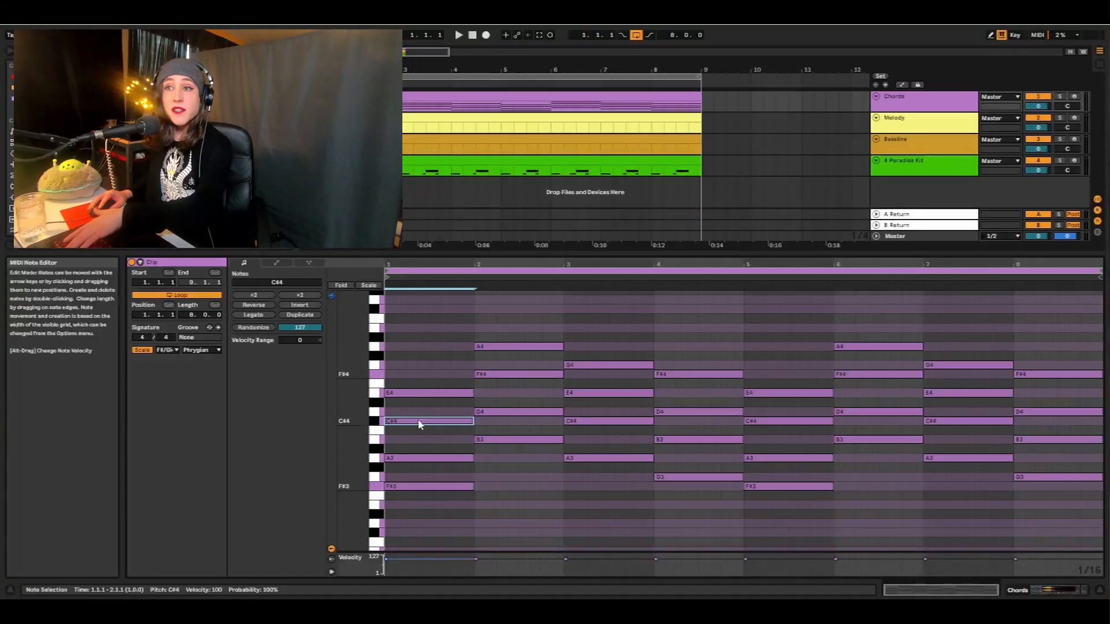
key(space)
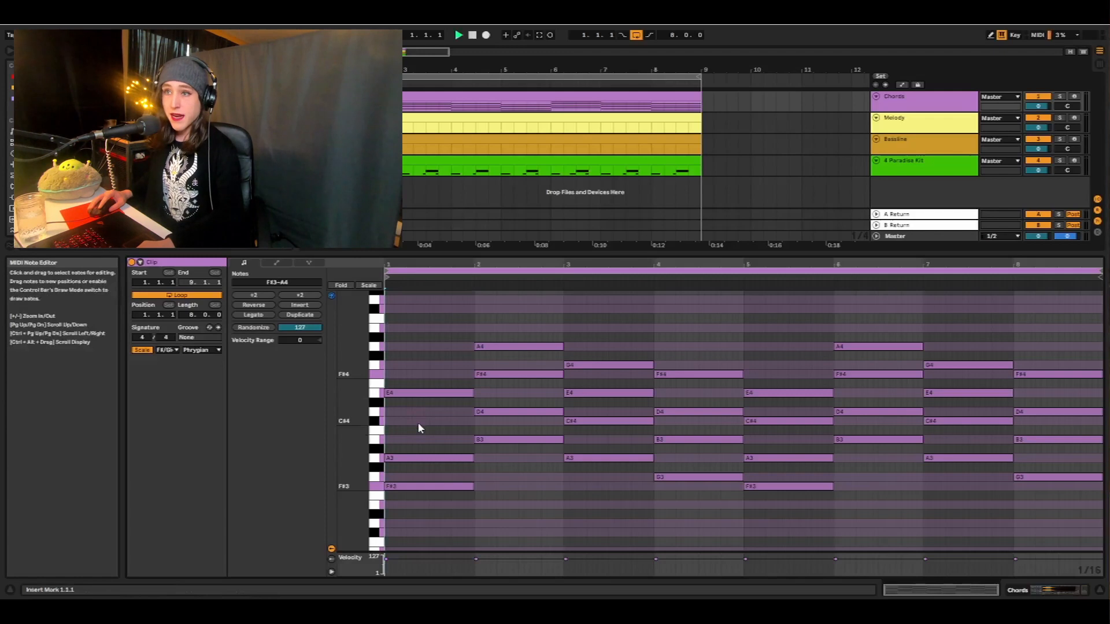
key(space)
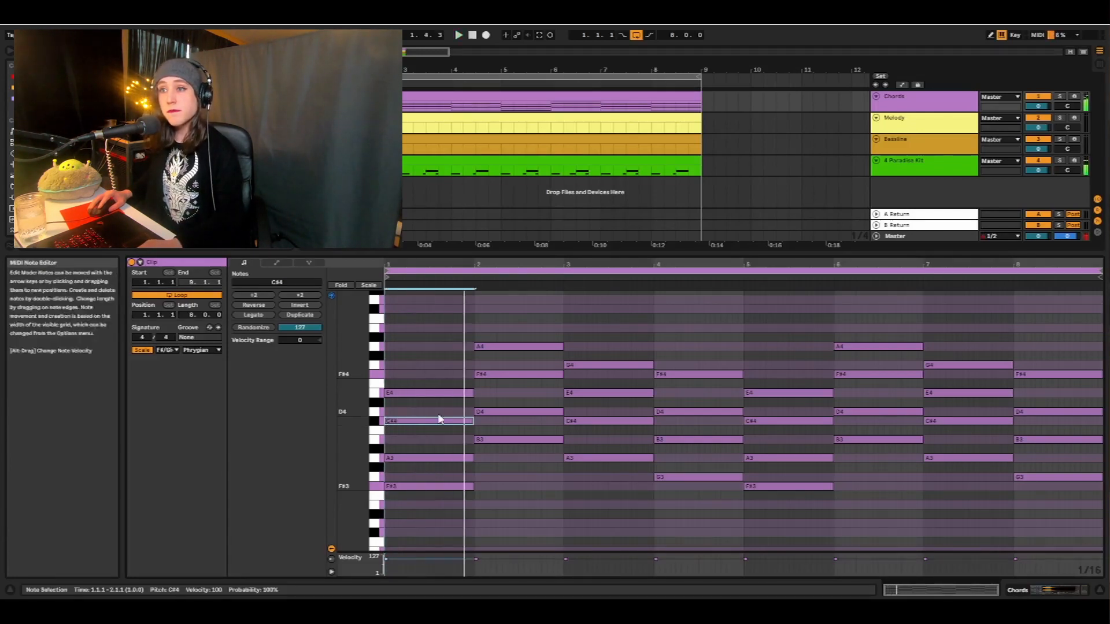
key(space)
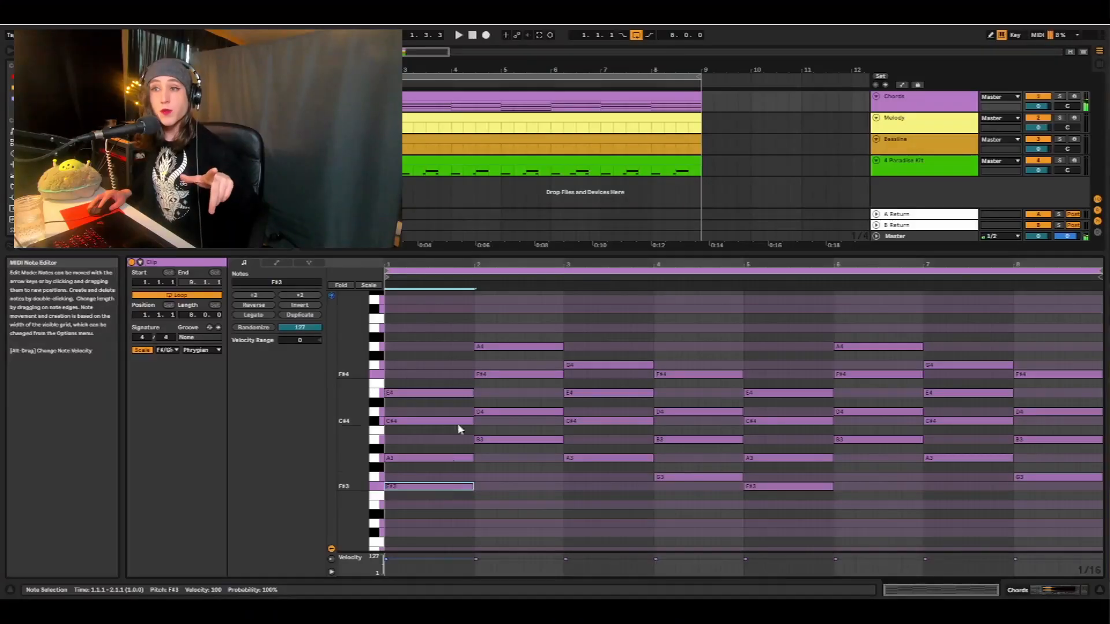
click(460, 423)
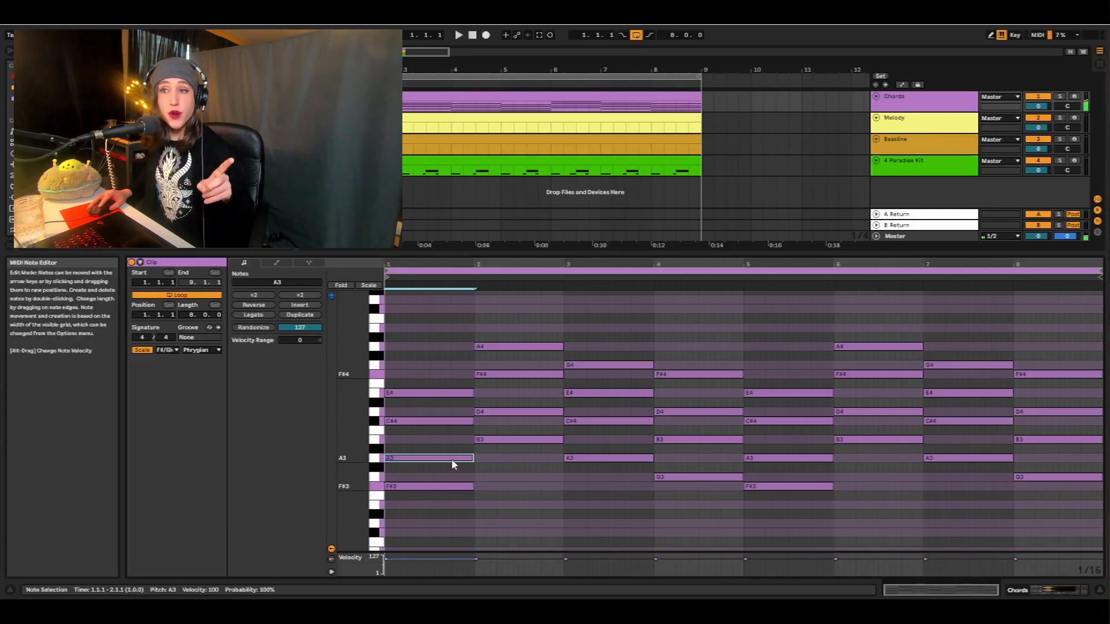
click(466, 394)
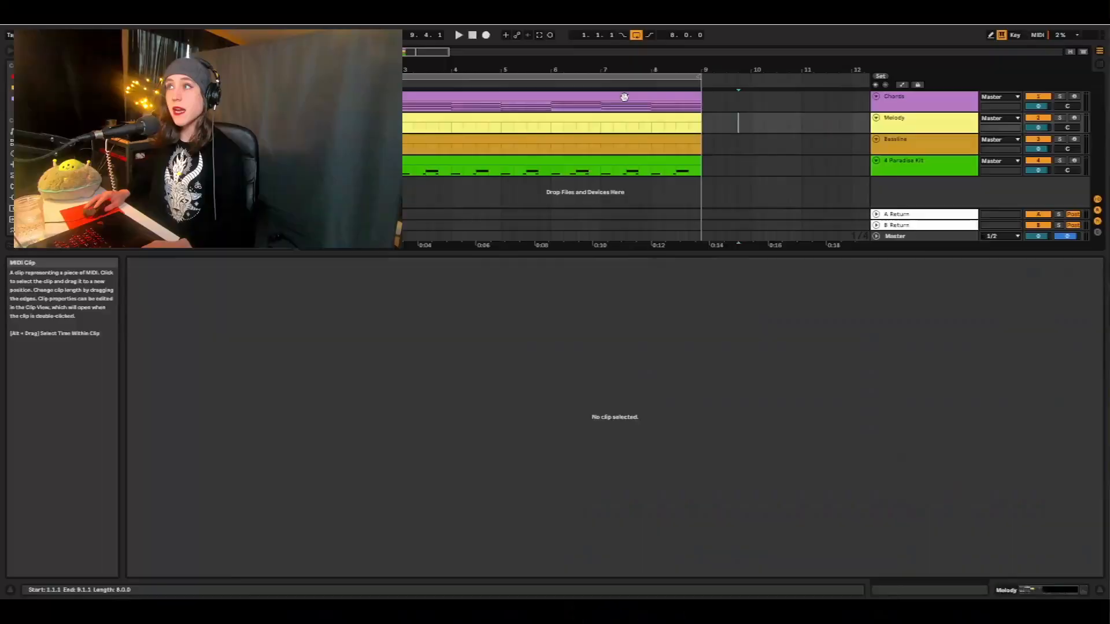
Select the Chords, Melody and Bassline clips together so their notes share one note editor
click(624, 97)
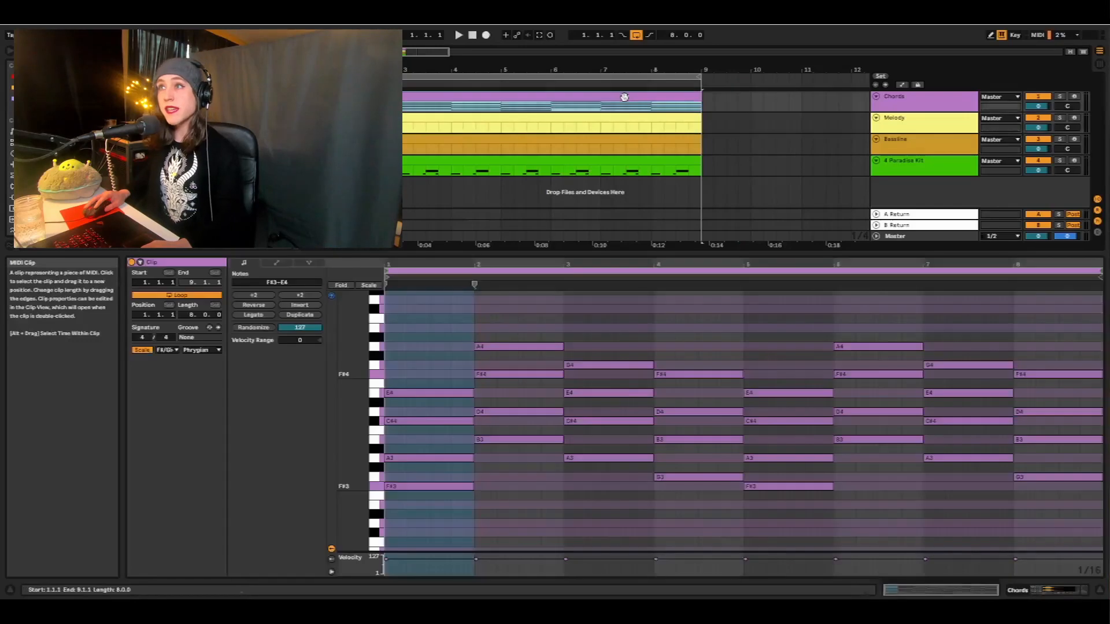
shift+click(616, 139)
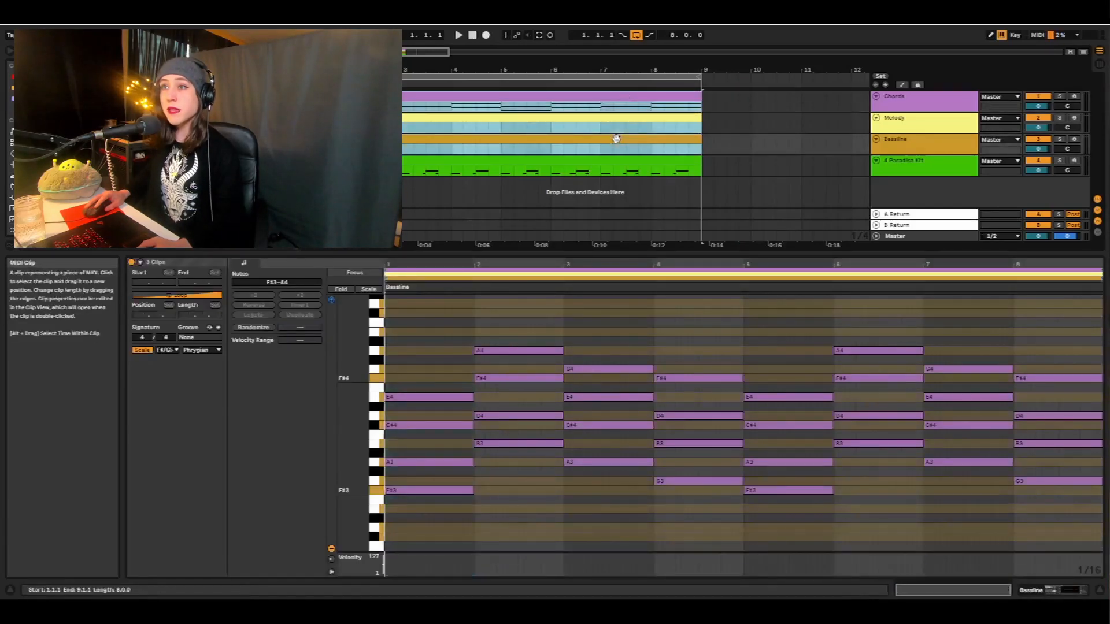
Draw a one-bar F#0 bass note in bar 1 of the Bassline clip beneath the first chord and play it
scroll(556, 437, down, 5)
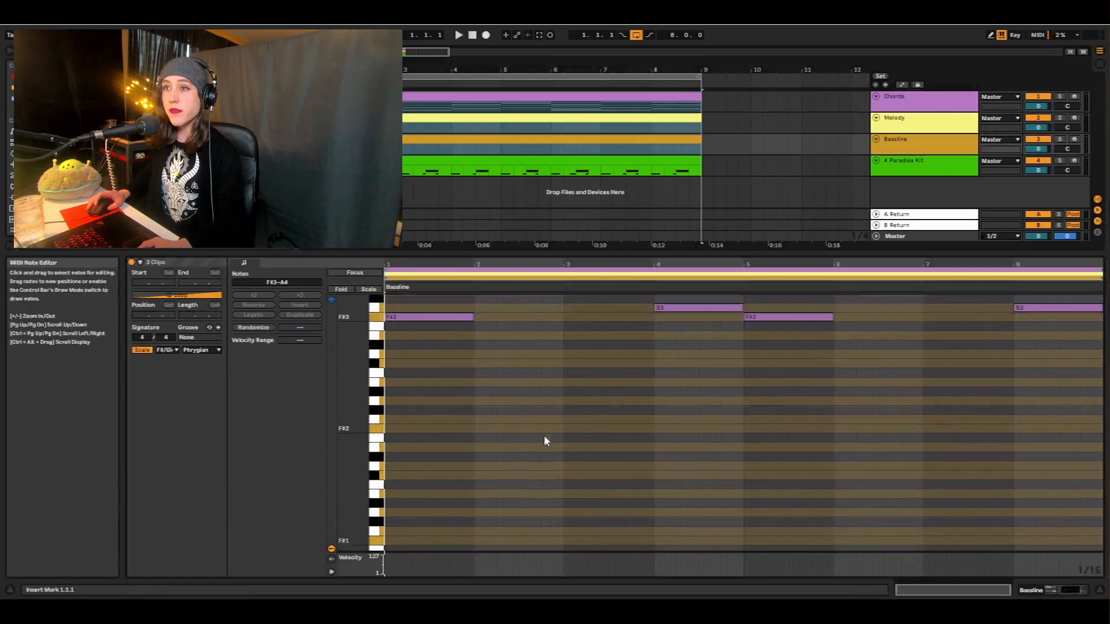
scroll(544, 437, up, 3)
scroll(542, 441, up, 3)
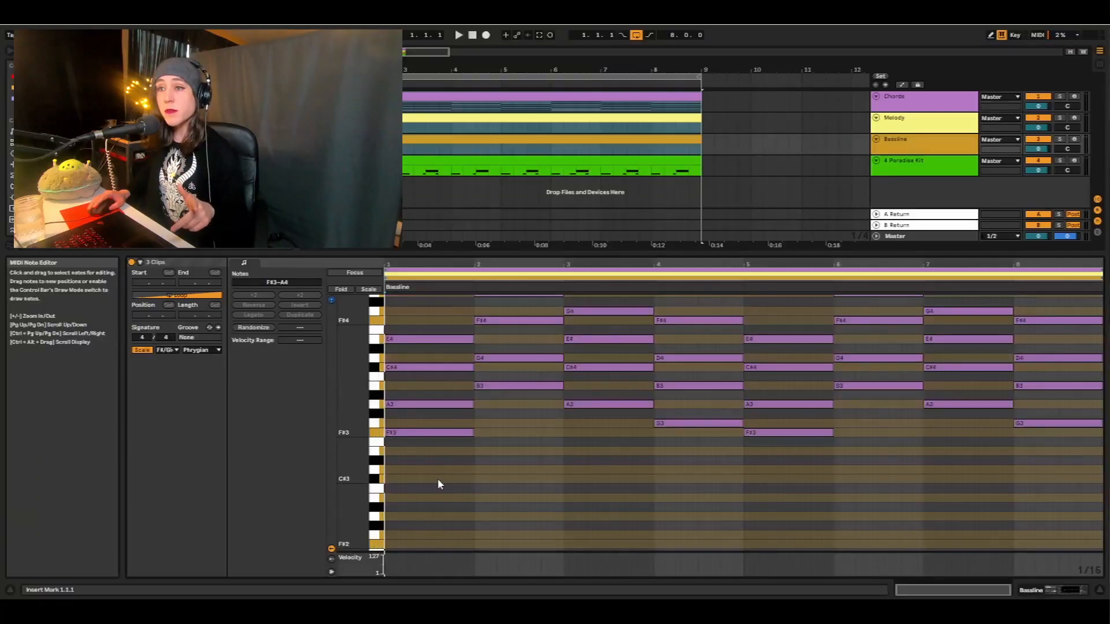
scroll(438, 480, down, 8)
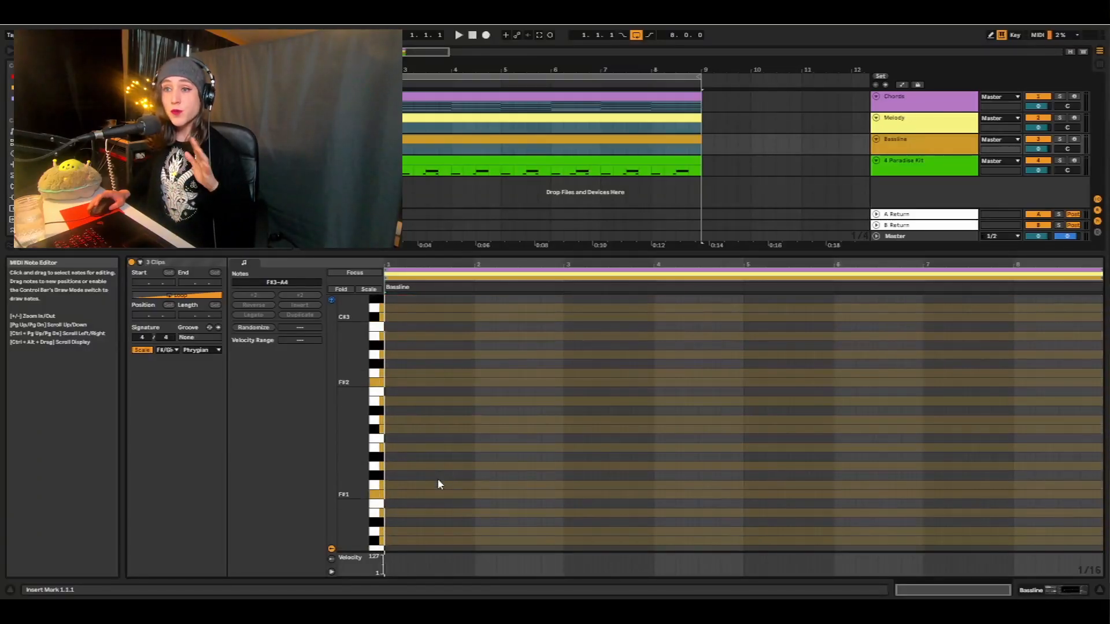
scroll(438, 484, down, 1)
double_click(411, 525)
key(space)
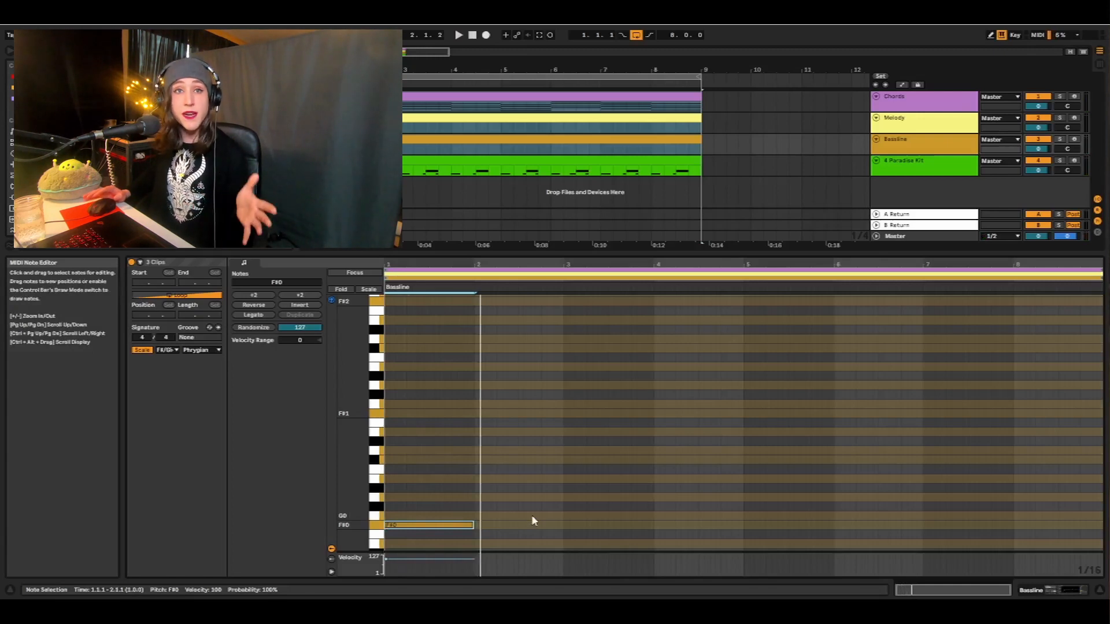
scroll(504, 480, up, 5)
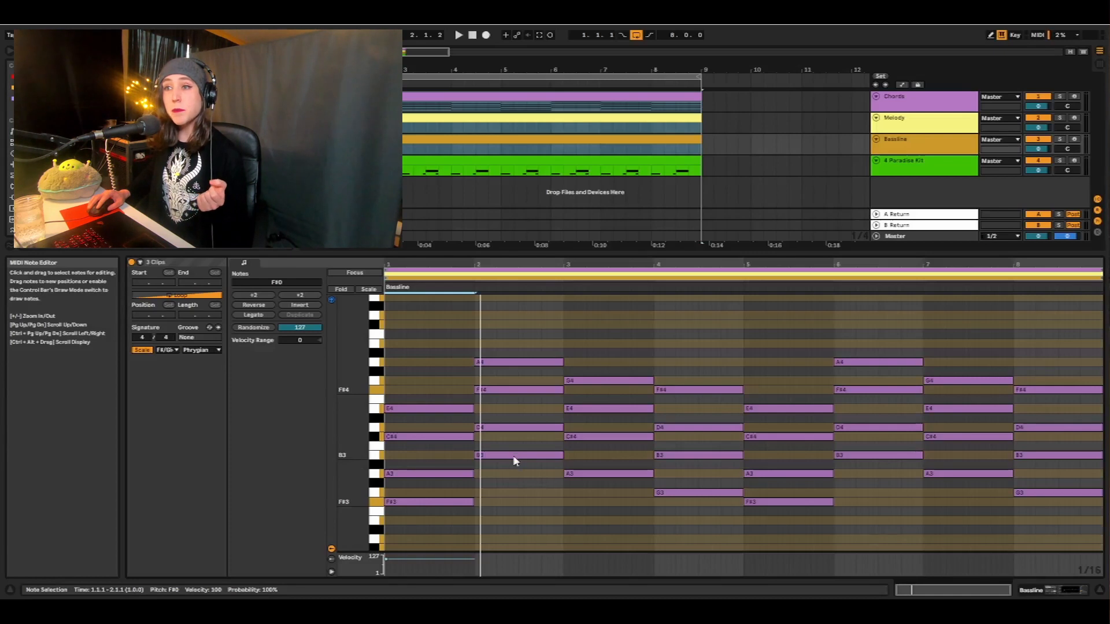
Add a one-bar F#0 bass note in bar 2 and a one-bar C#1 in bar 3 of the Bassline clip
click(512, 456)
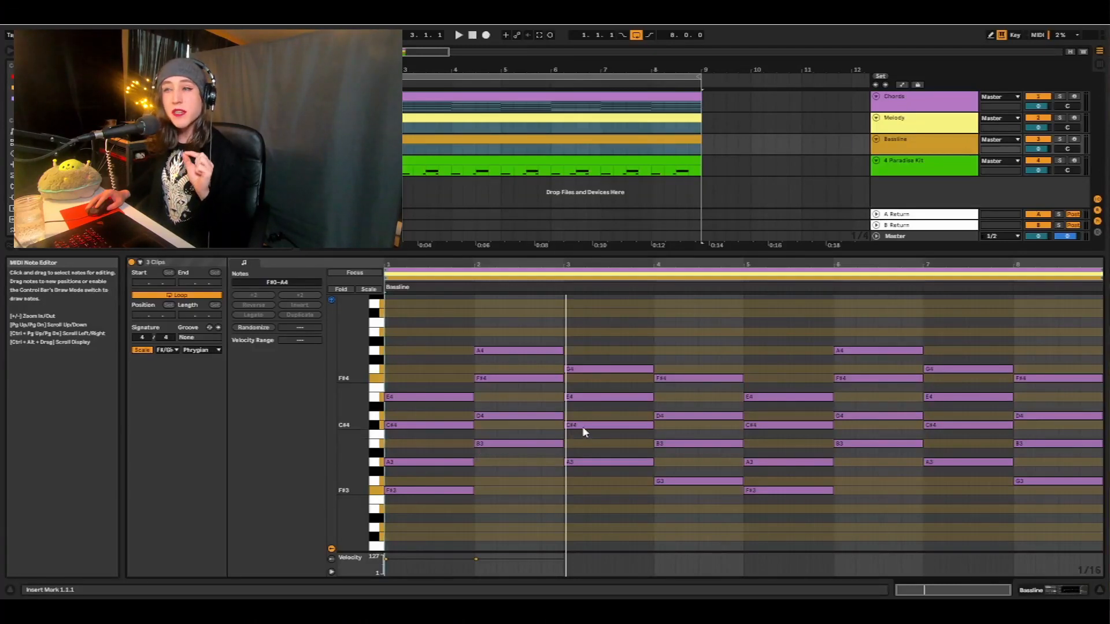
click(583, 428)
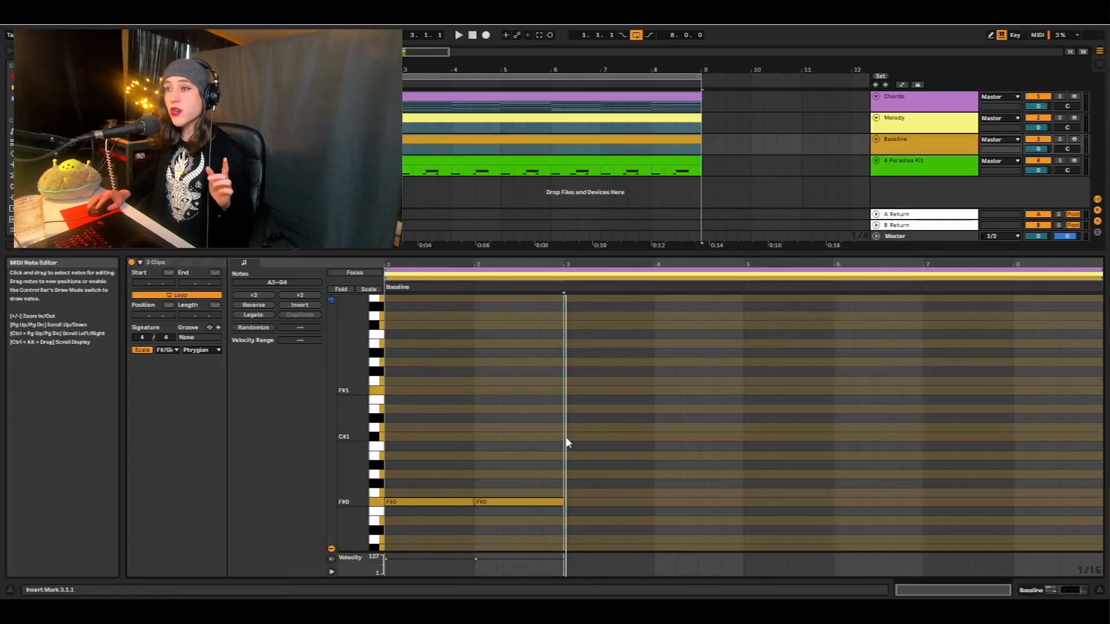
double_click(567, 438)
drag(567, 439, 648, 439)
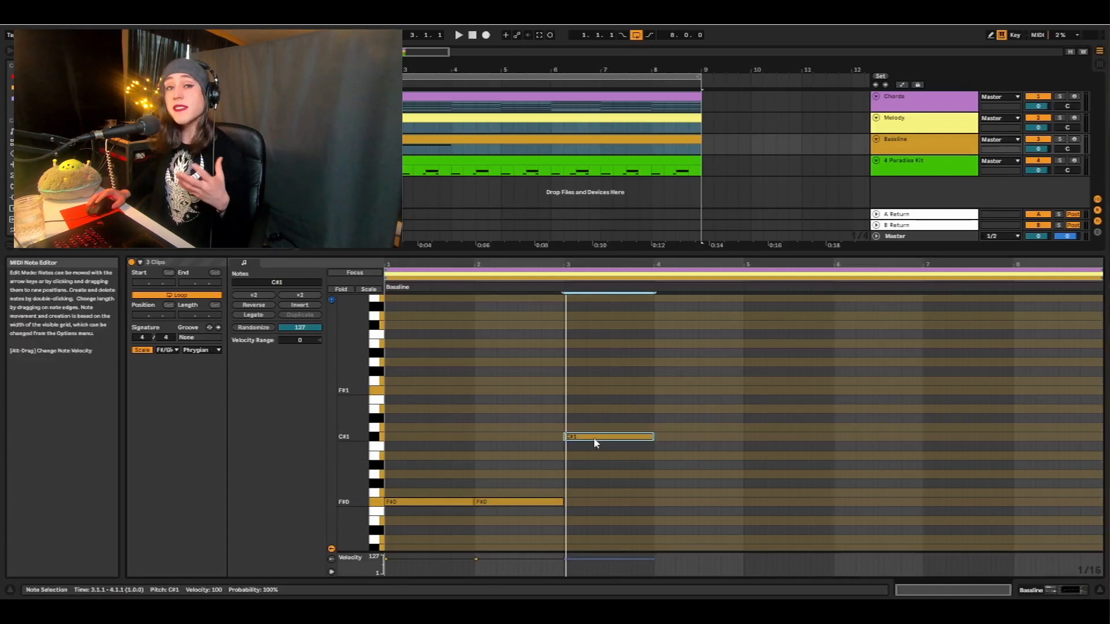
Draw a one-bar F#0 bass note in bar 4 and duplicate the four-bar bassline into bars 5–8
scroll(660, 476, up, 10)
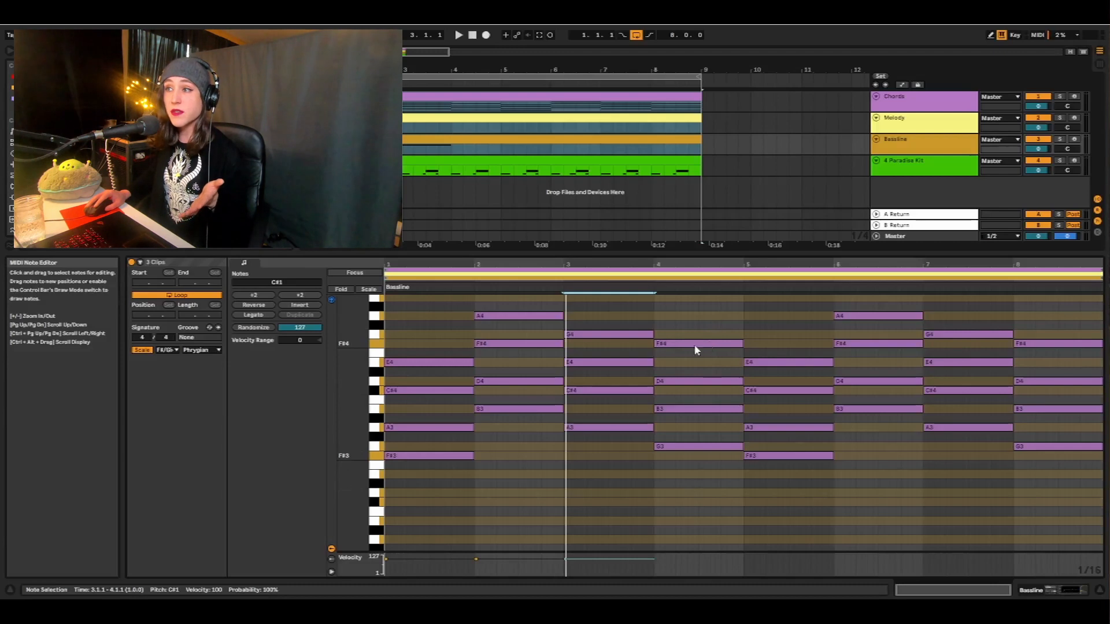
scroll(694, 501, down, 11)
double_click(656, 467)
drag(657, 467, 742, 468)
drag(385, 319, 713, 504)
key(ctrl+d)
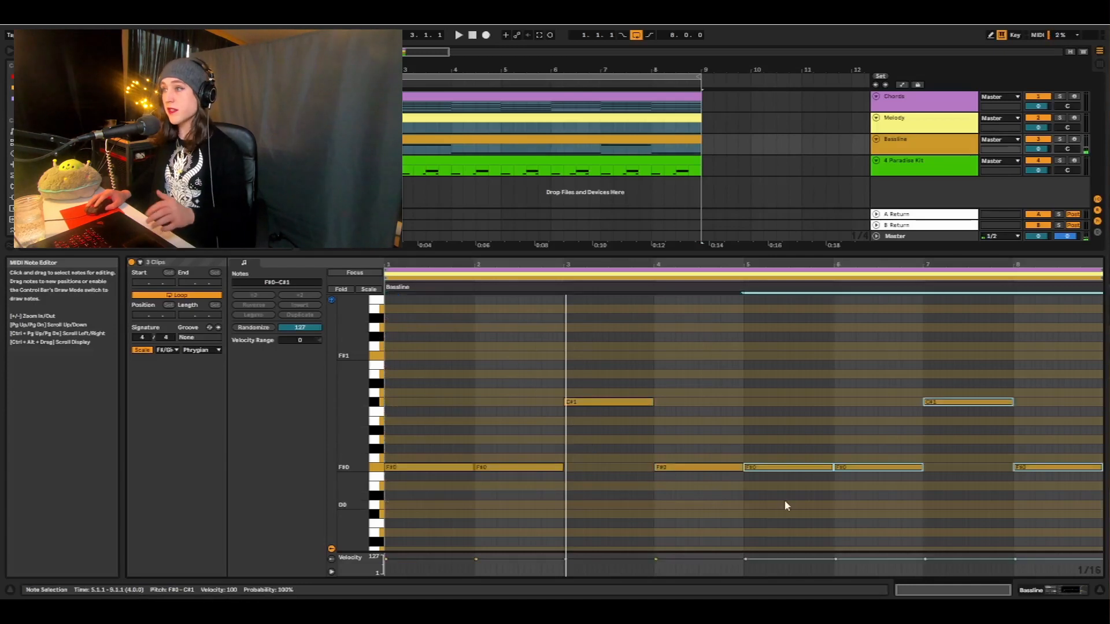
Change the bass note in bar 8 to D1, line it up with the bar's start and play the track
click(850, 389)
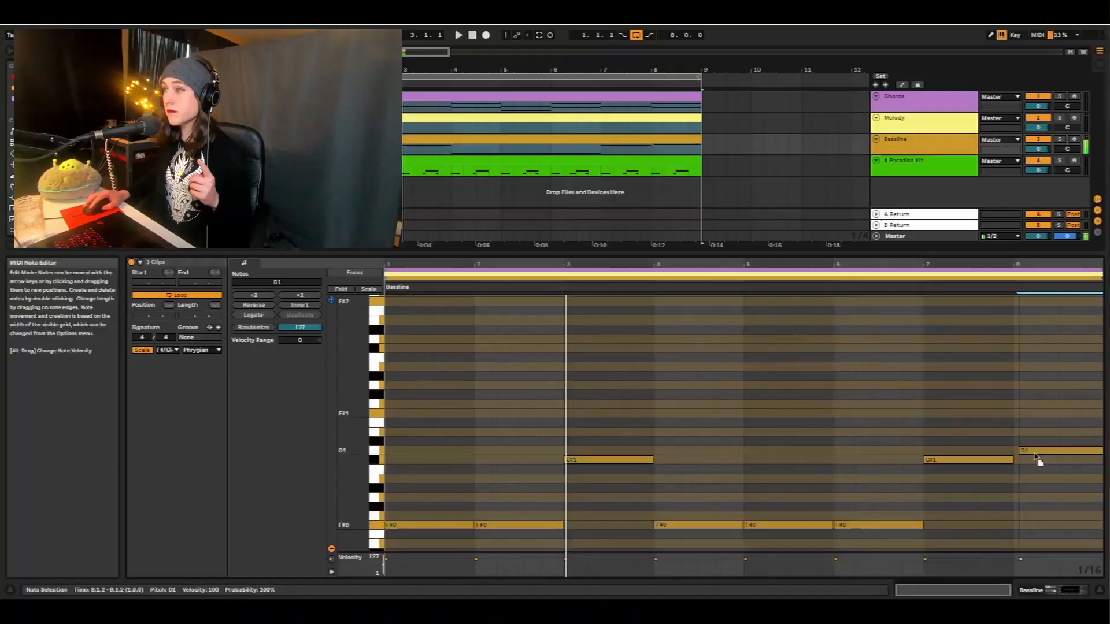
drag(1037, 460, 1033, 460)
key(space)
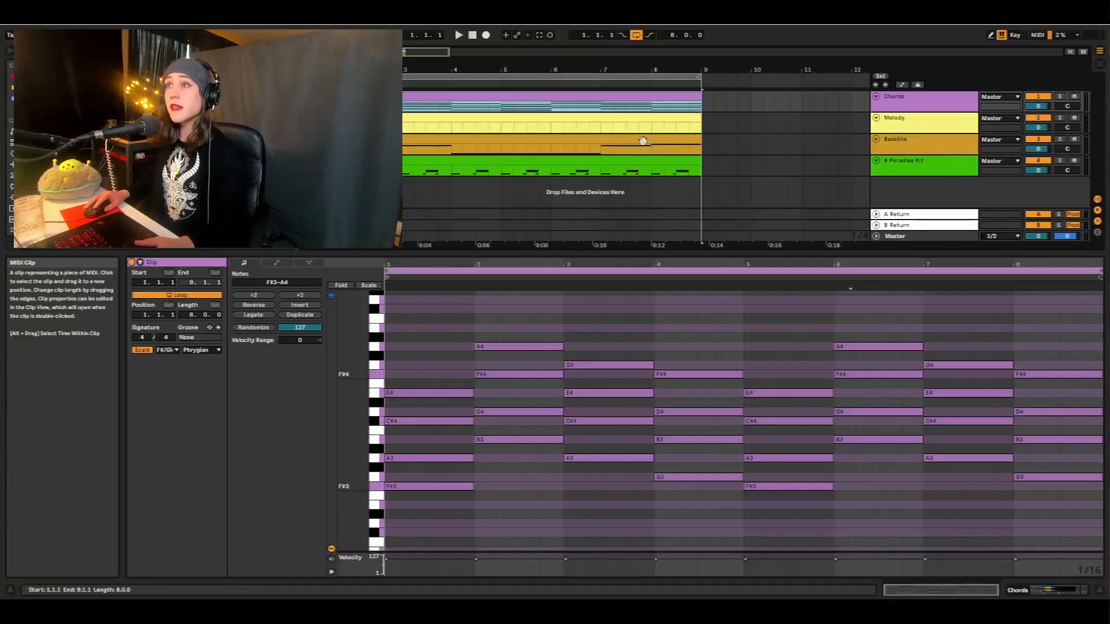
Select the Chords, Melody and Bassline clips together and make the Melody clip the one being edited
shift+click(640, 115)
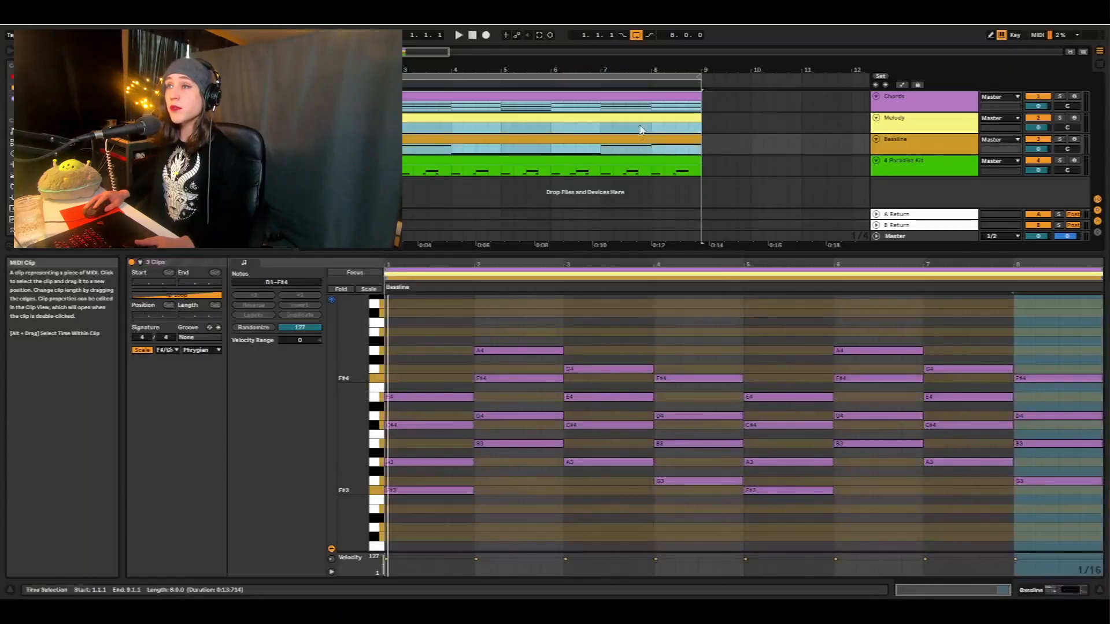
scroll(634, 386, down, 10)
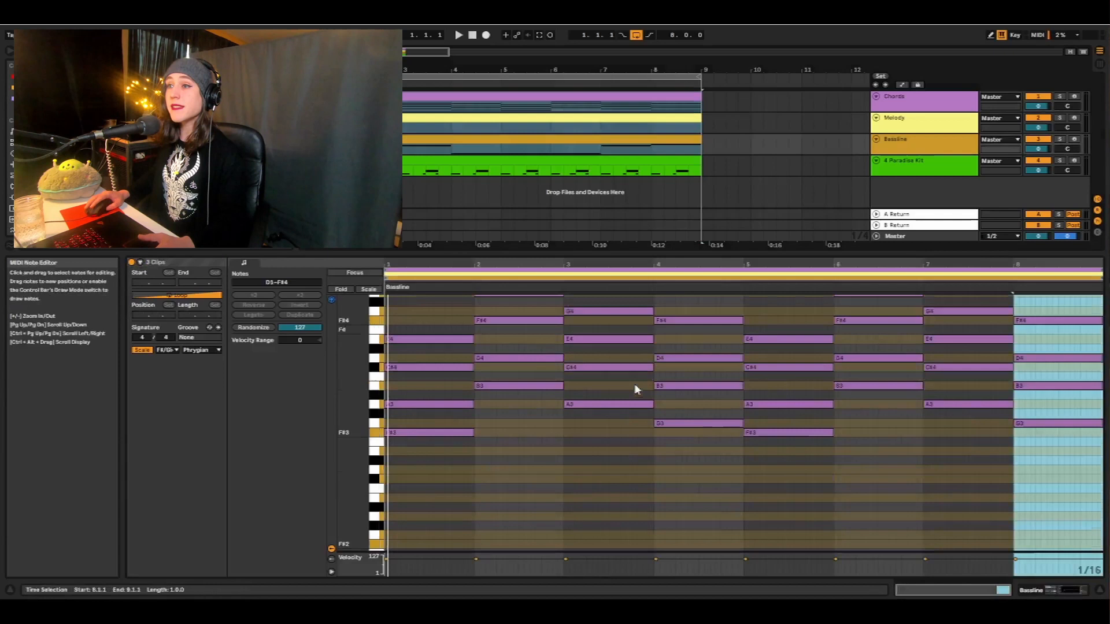
scroll(623, 438, up, 6)
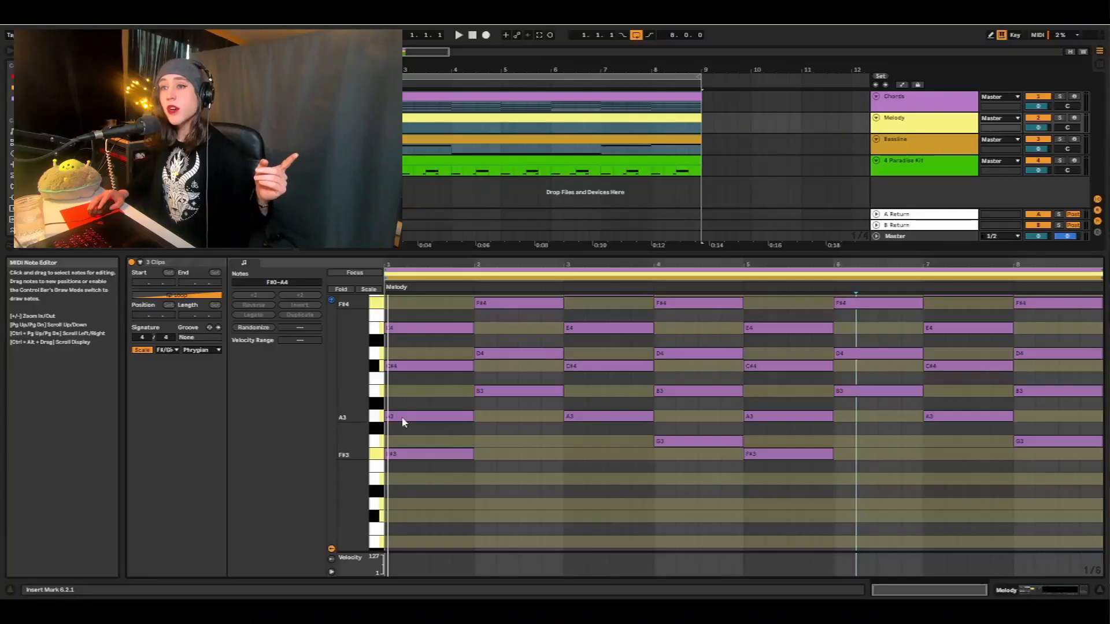
scroll(401, 507, down, 3)
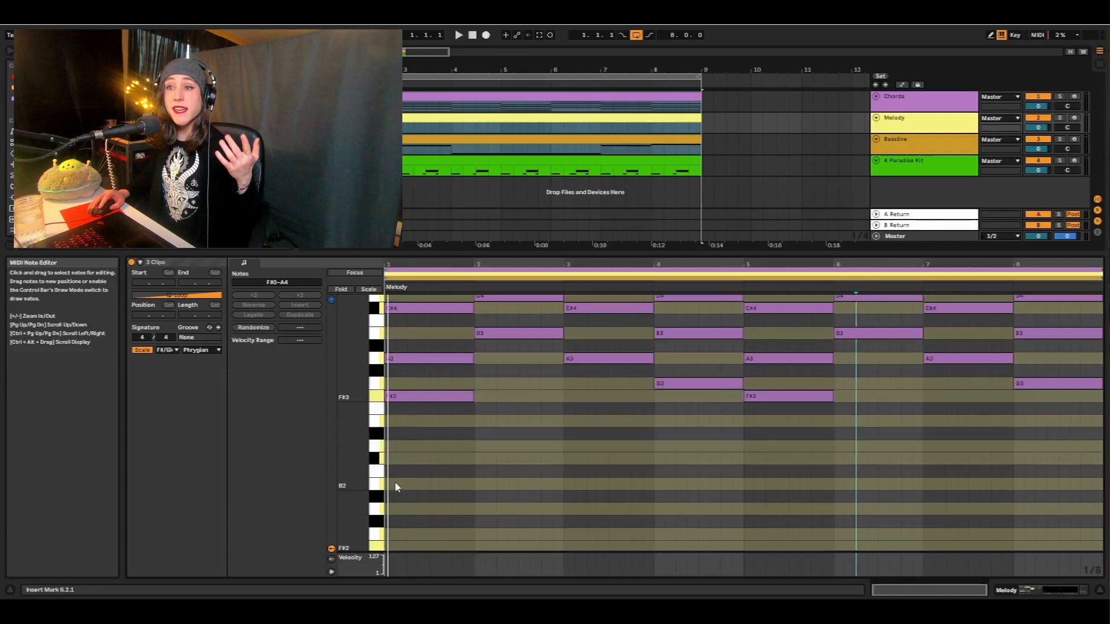
Draw the half-bar melody notes A2 and E3 in bar 1 of the Melody clip and audition the first chord's C#4
double_click(393, 510)
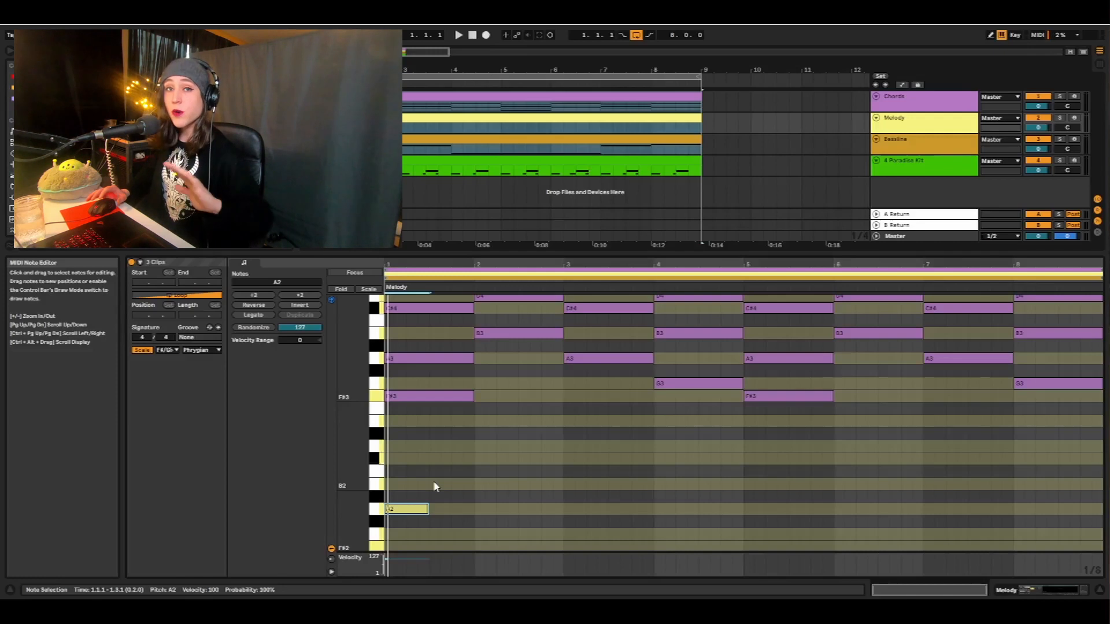
scroll(478, 511, up, 3)
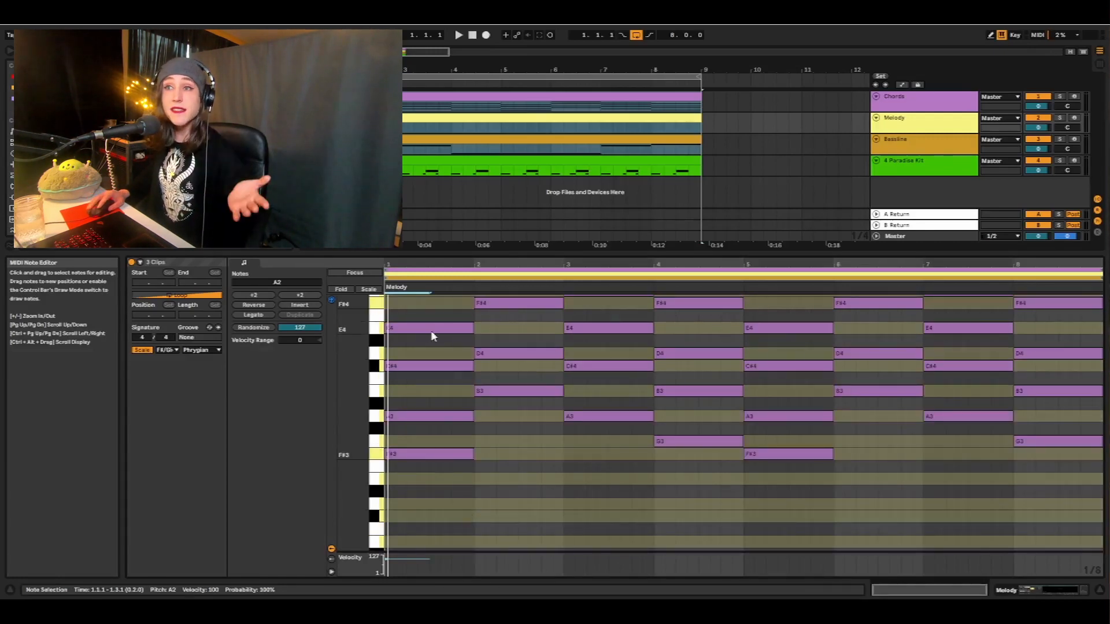
scroll(437, 393, down, 2)
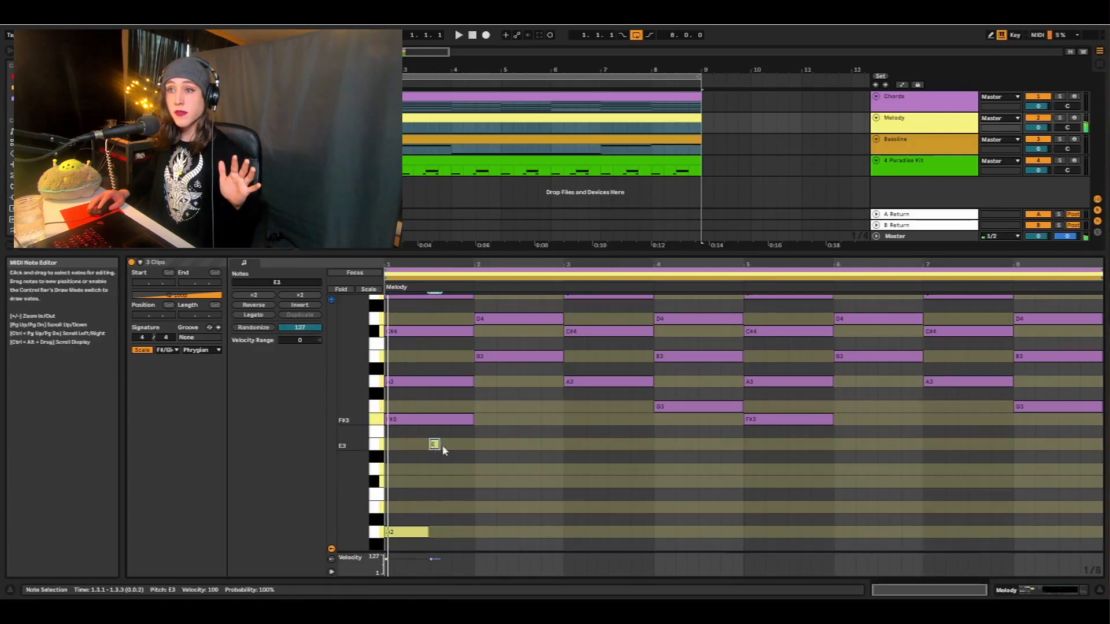
double_click(442, 445)
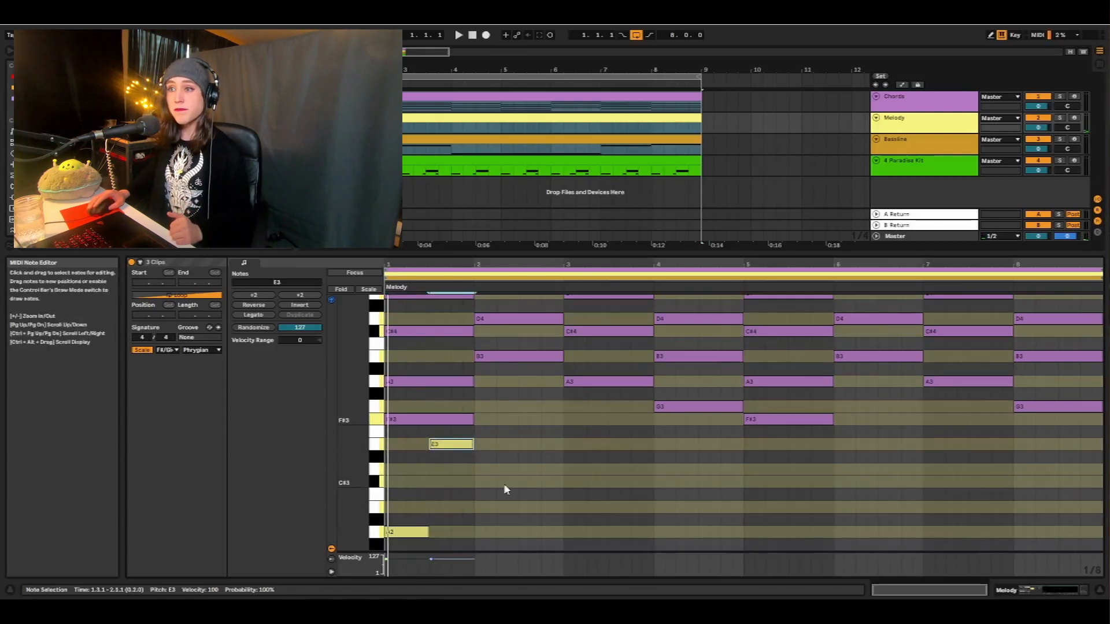
scroll(471, 494, up, 1)
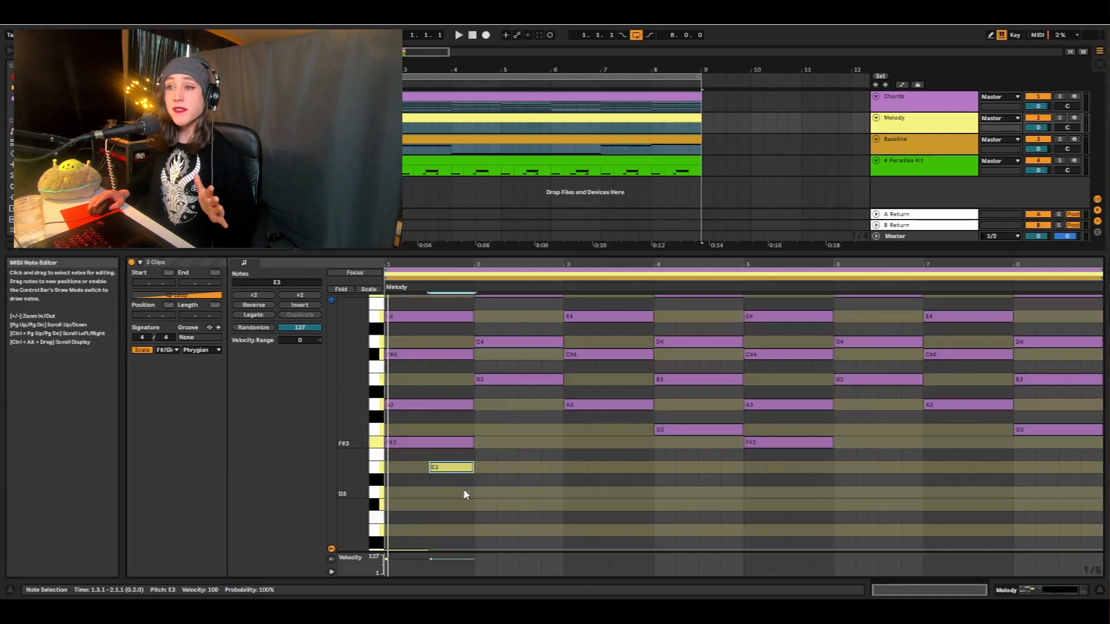
click(449, 359)
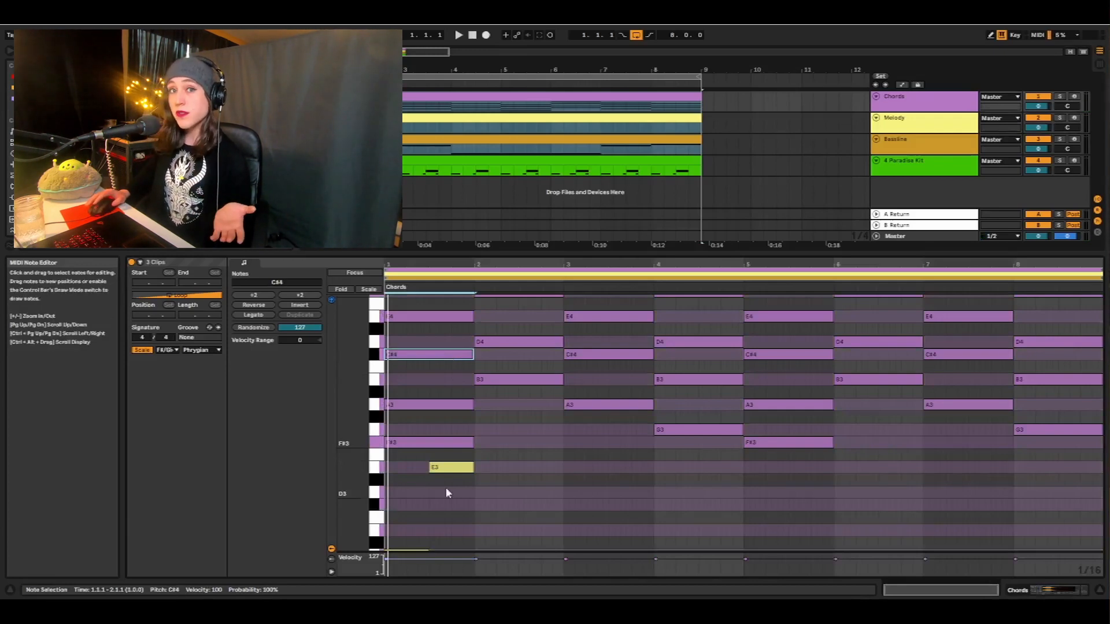
Check the chord and bass notes, and draw the half-bar melody notes B2 and D3 in bar 2
scroll(446, 492, up, 4)
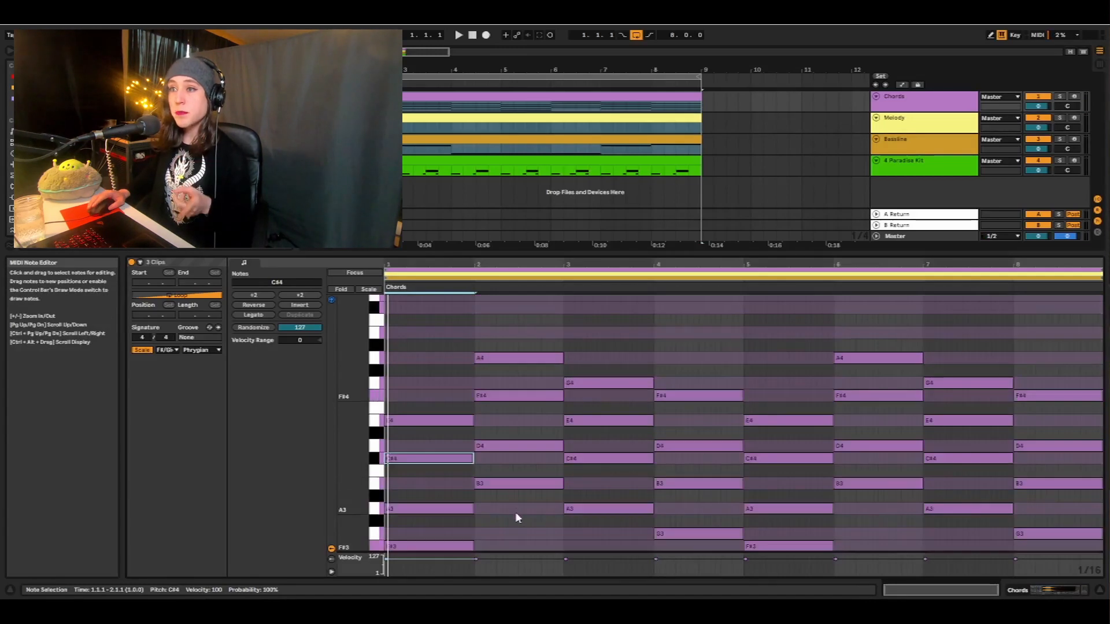
scroll(516, 516, down, 15)
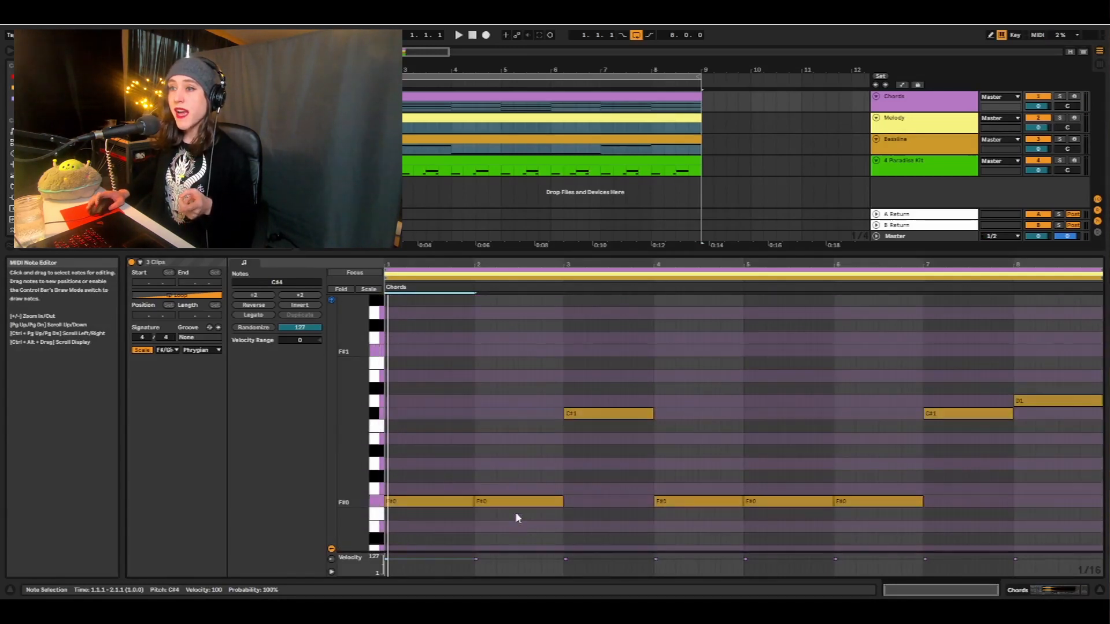
scroll(518, 502, up, 12)
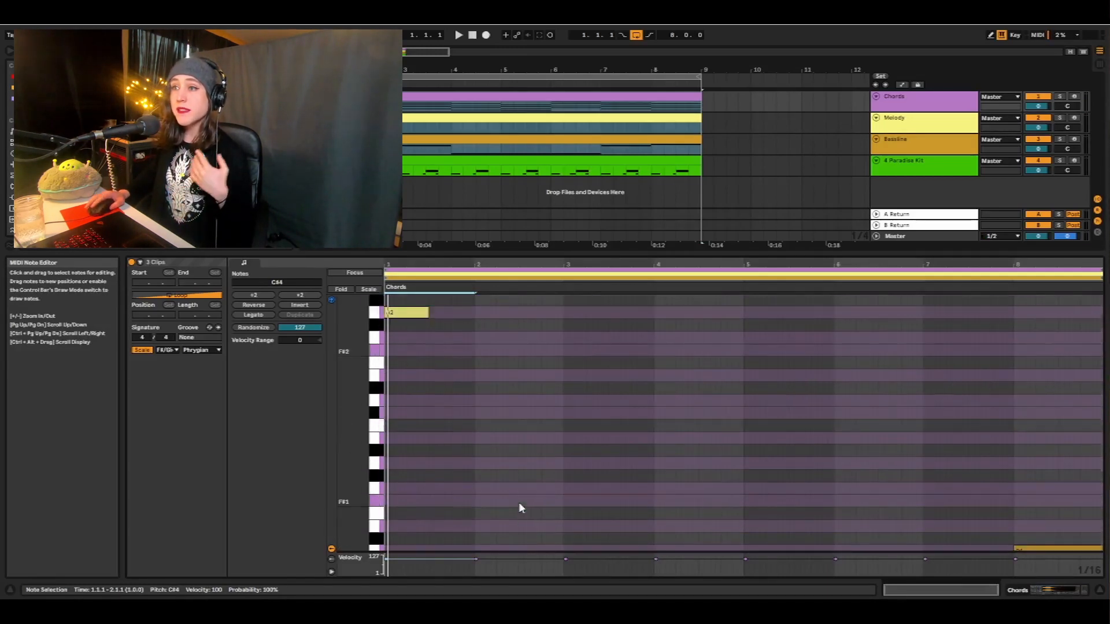
scroll(518, 502, up, 5)
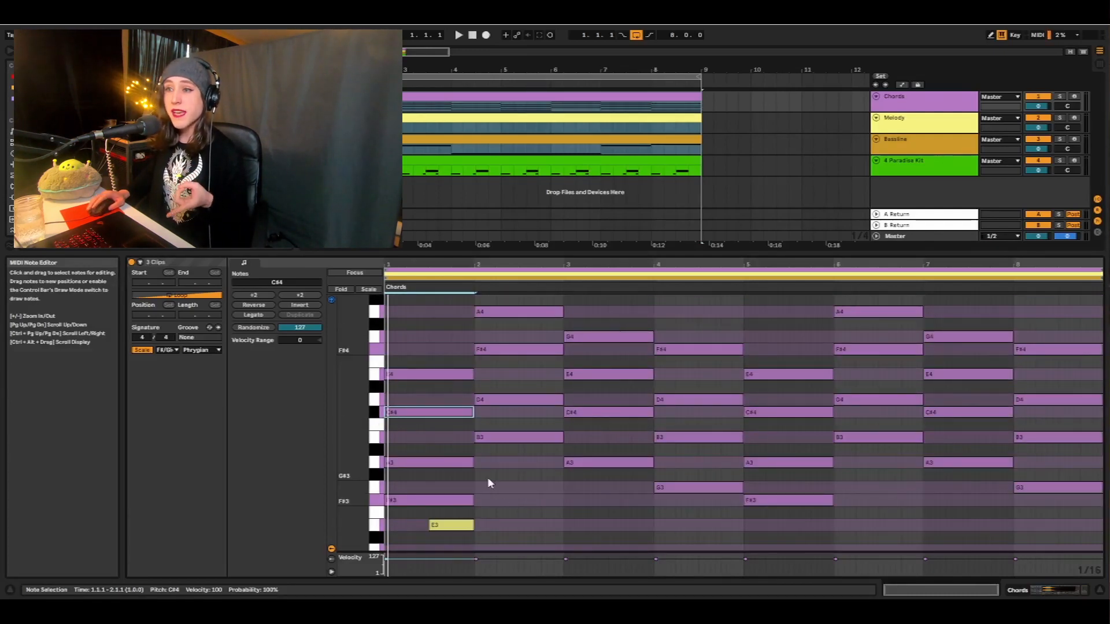
scroll(488, 479, down, 1)
scroll(488, 479, down, 4)
double_click(480, 462)
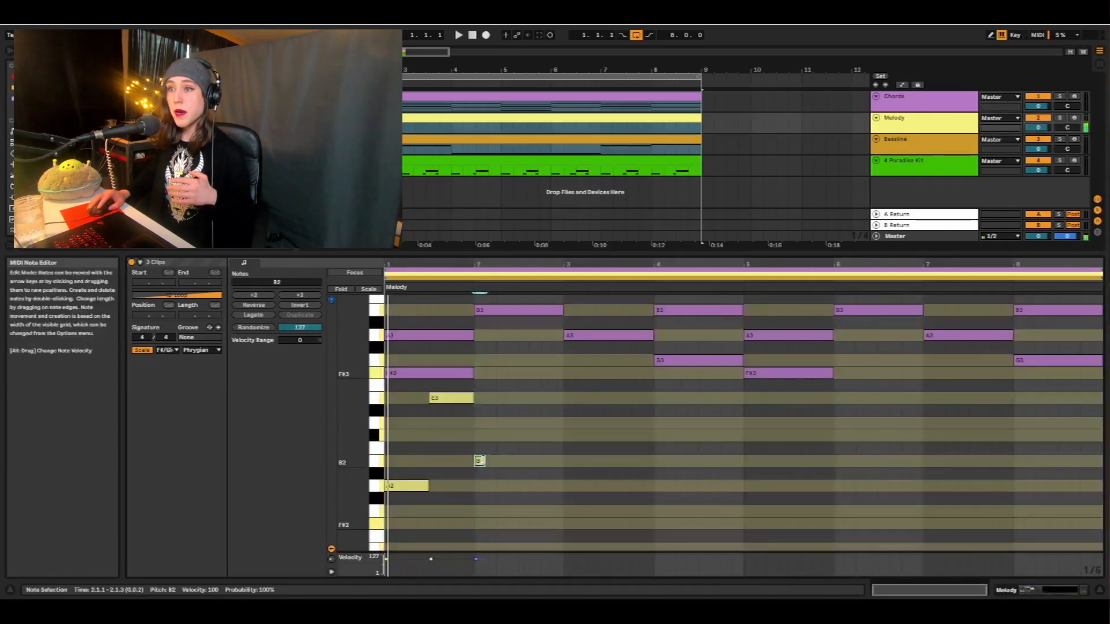
drag(485, 461, 518, 461)
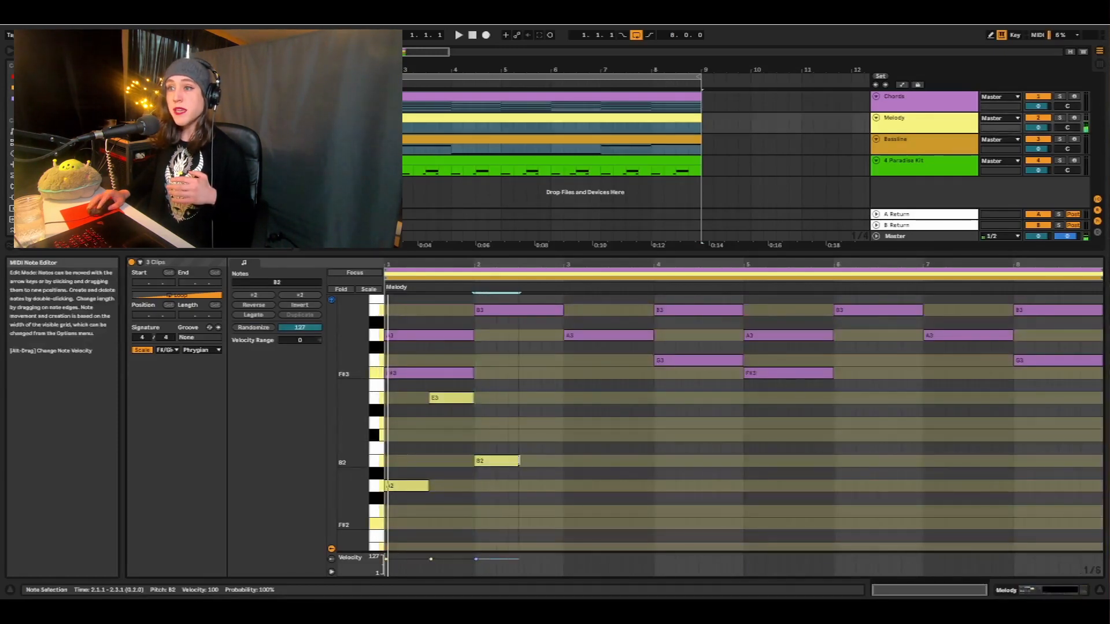
scroll(555, 472, up, 5)
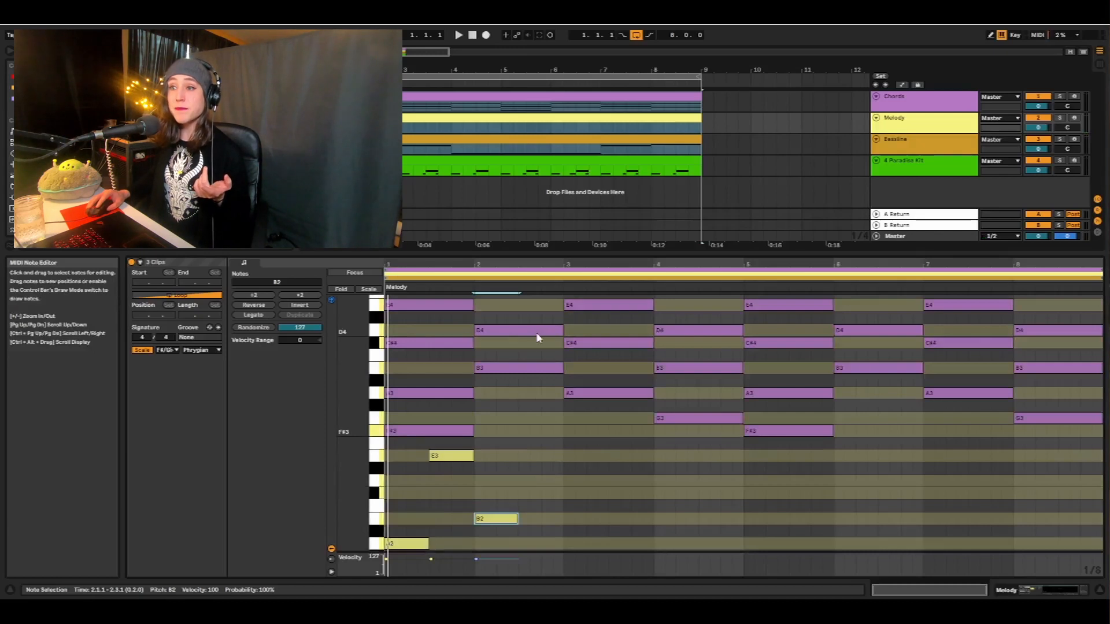
double_click(521, 480)
drag(530, 480, 554, 484)
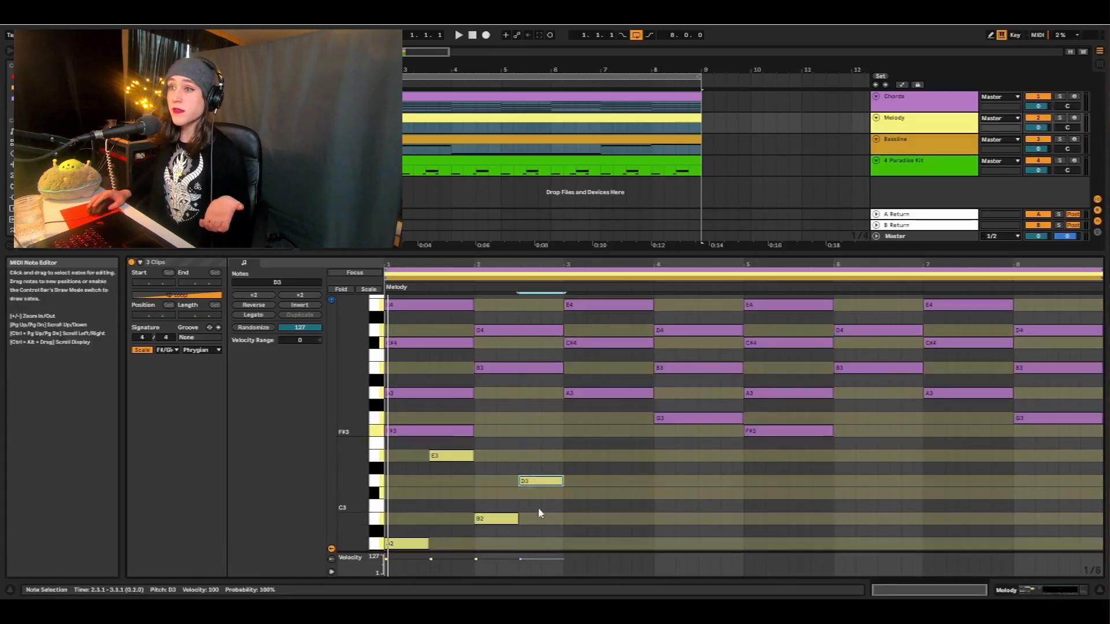
Draw the half-bar melody notes A2 and G2 in bar 3 beneath the third chord
scroll(611, 446, down, 10)
scroll(611, 448, down, 10)
scroll(585, 474, up, 14)
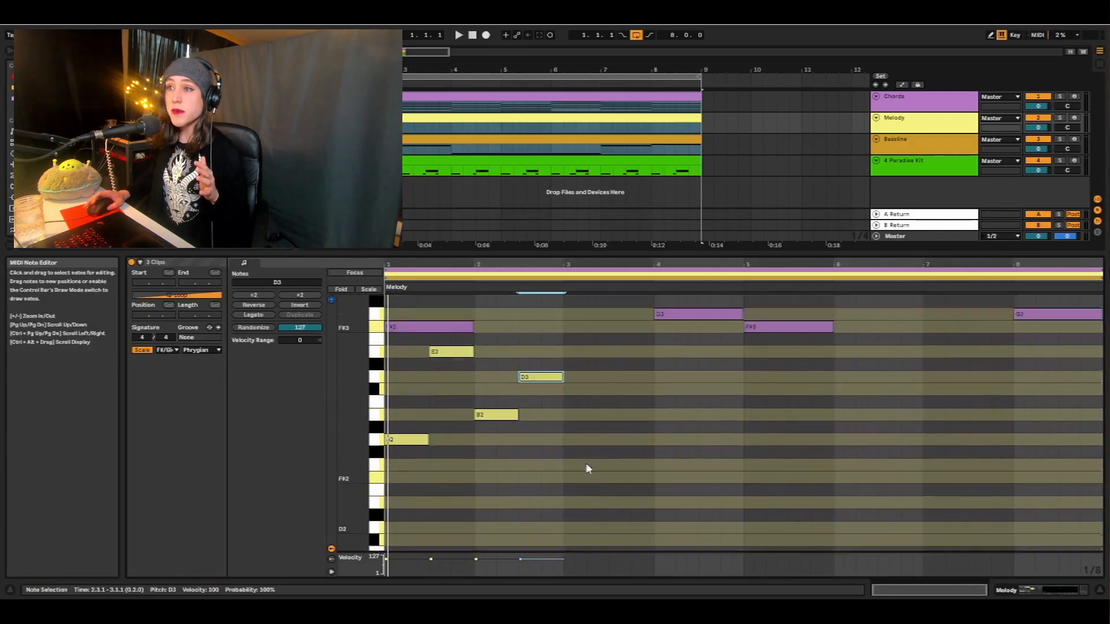
scroll(586, 465, up, 5)
scroll(584, 463, up, 1)
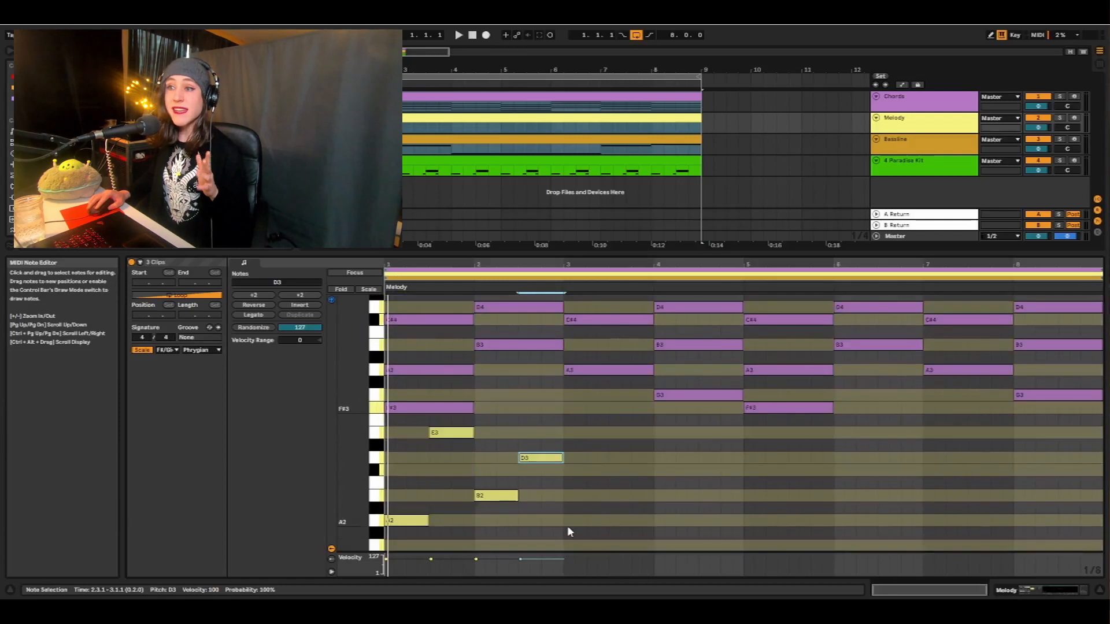
double_click(572, 521)
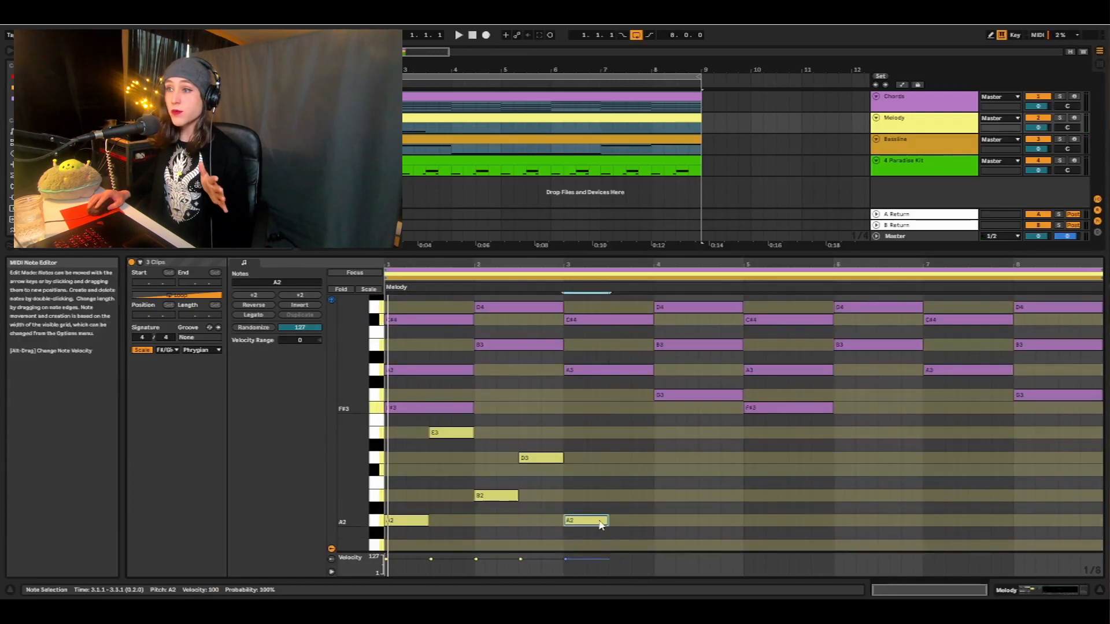
scroll(615, 467, up, 8)
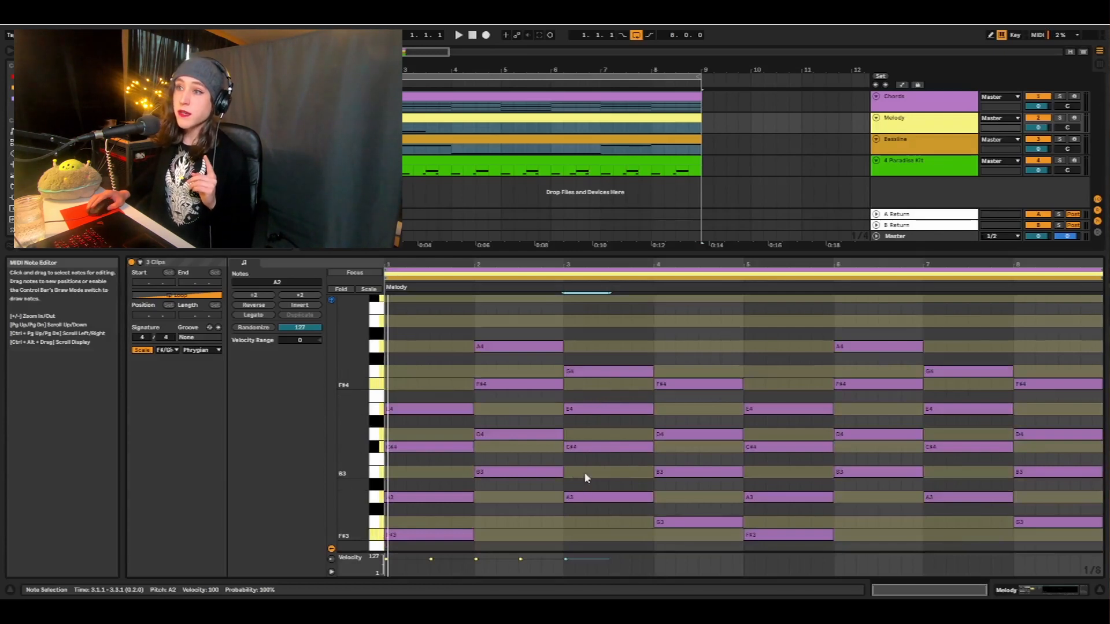
scroll(598, 472, down, 10)
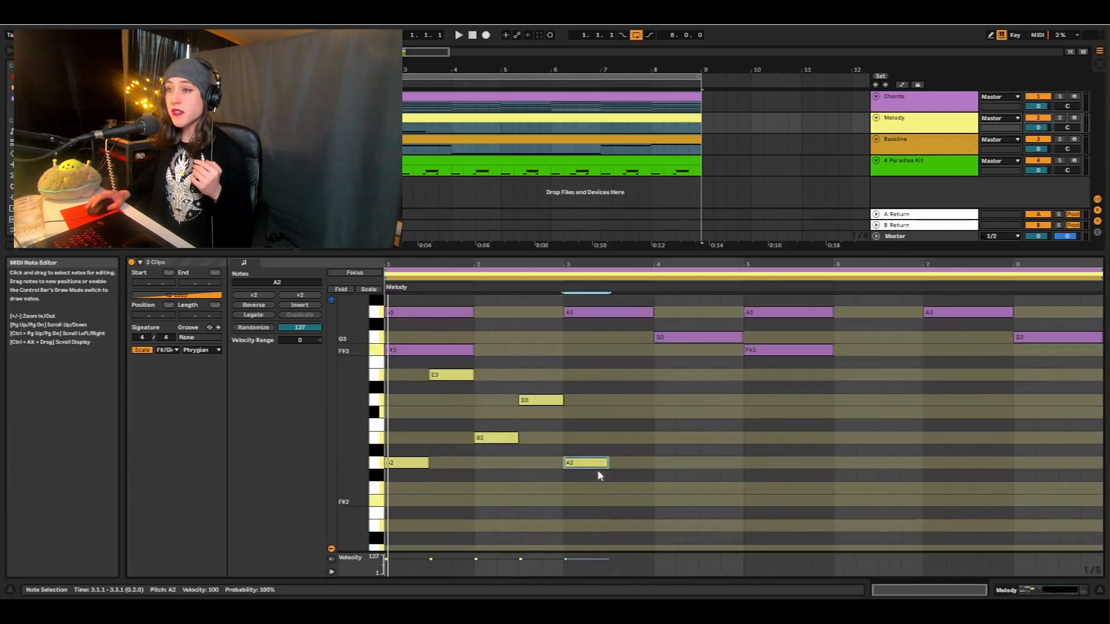
double_click(615, 490)
drag(619, 488, 653, 487)
Check the chord and bass notes, and draw the half-bar melody notes B2 and G2 in bar 4
scroll(696, 451, up, 4)
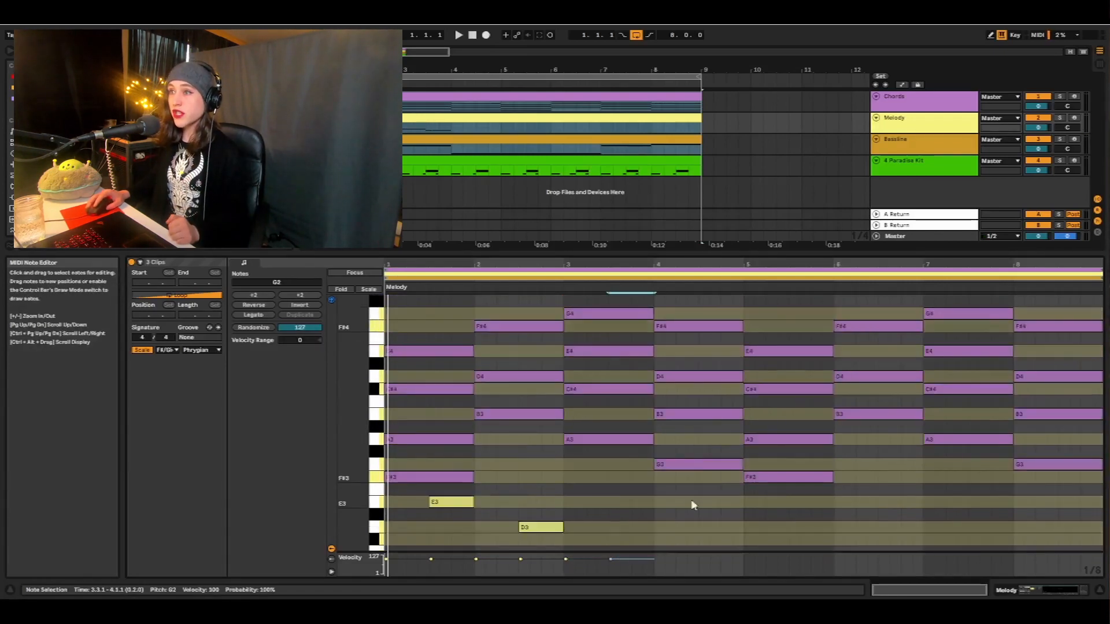
scroll(682, 494, down, 20)
scroll(680, 484, up, 11)
scroll(670, 467, up, 5)
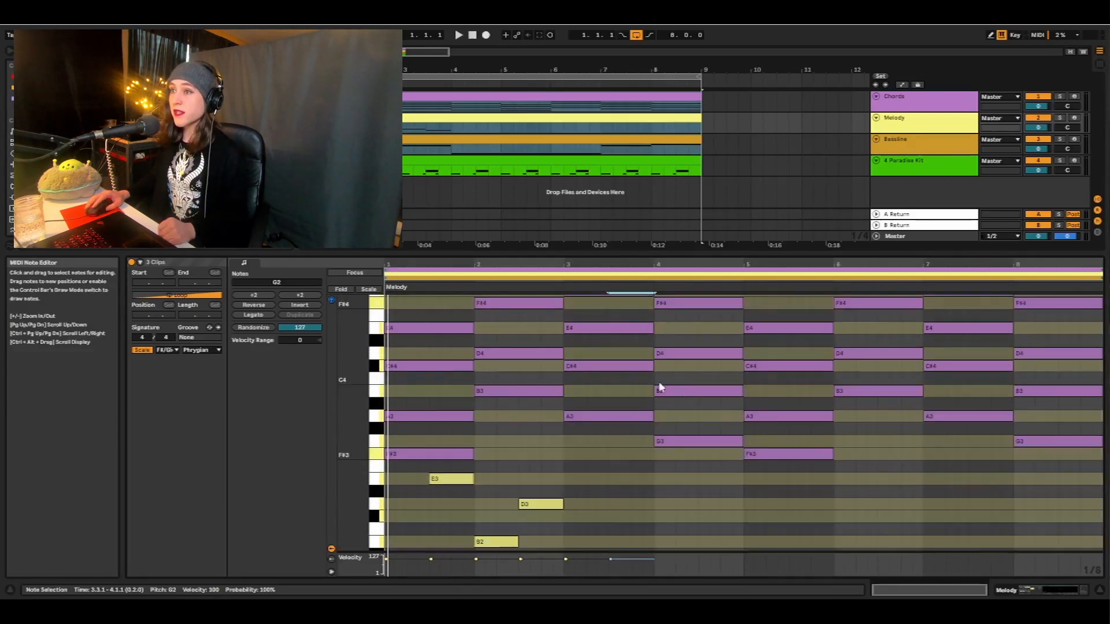
scroll(662, 512, down, 3)
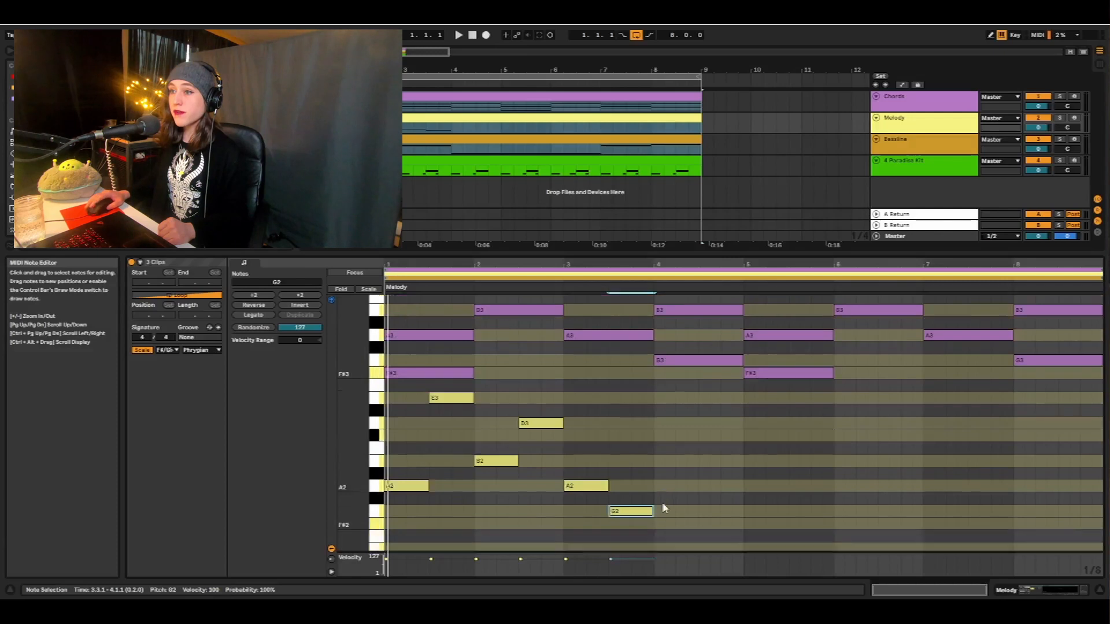
double_click(671, 461)
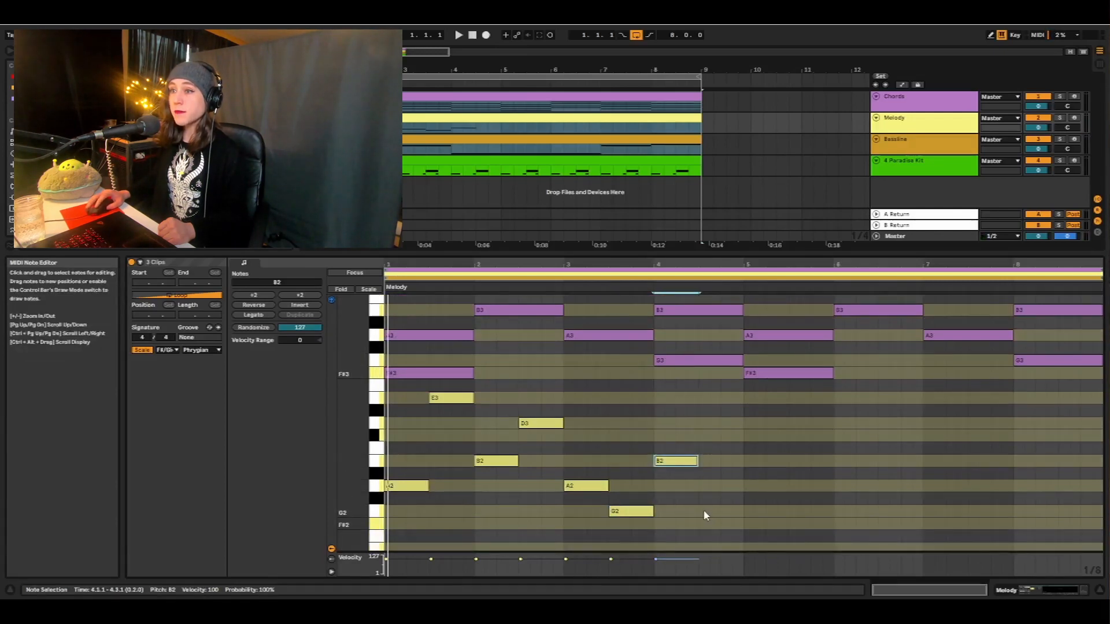
double_click(703, 511)
drag(709, 513, 724, 512)
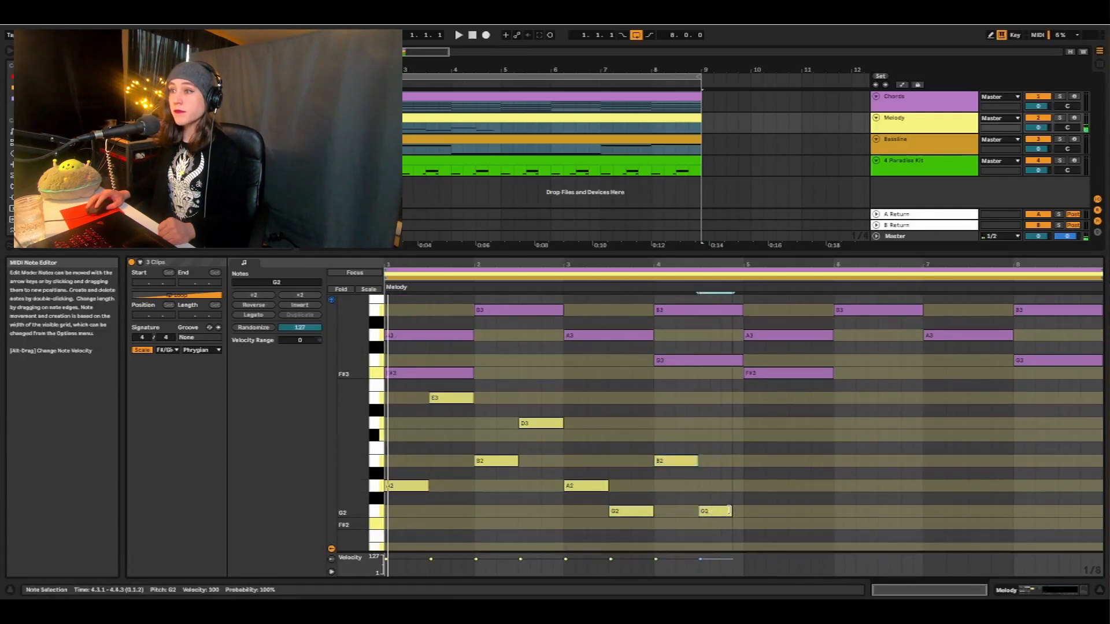
drag(725, 512, 744, 512)
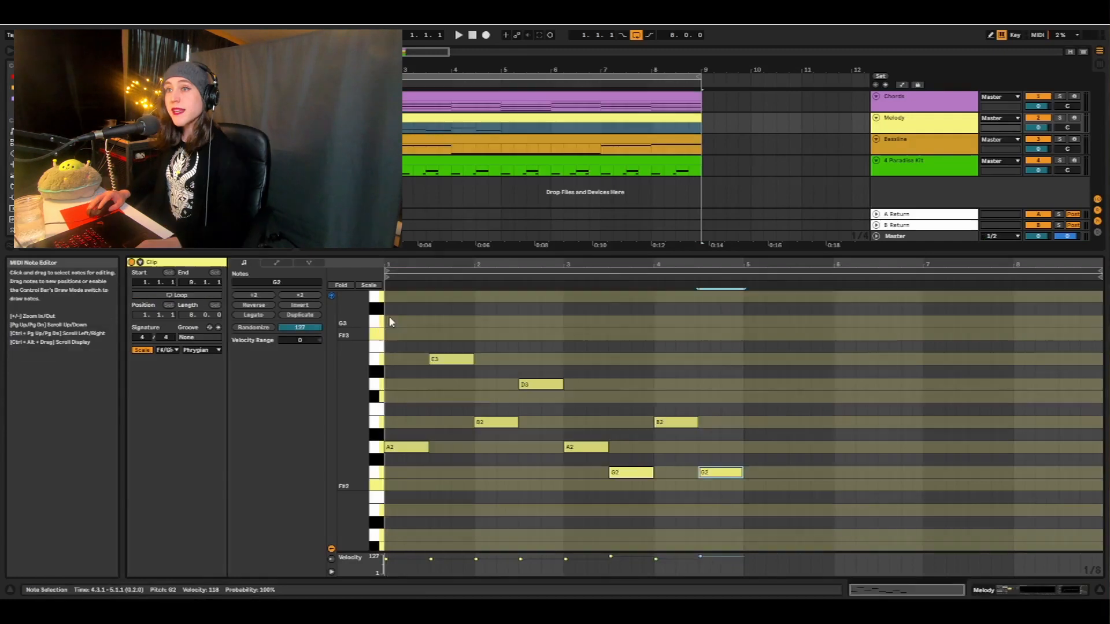
Duplicate the four-bar melody into bars 5 to 8 and compare bar 4's second melody note with the fourth chord
drag(390, 322, 720, 515)
key(ctrl+d)
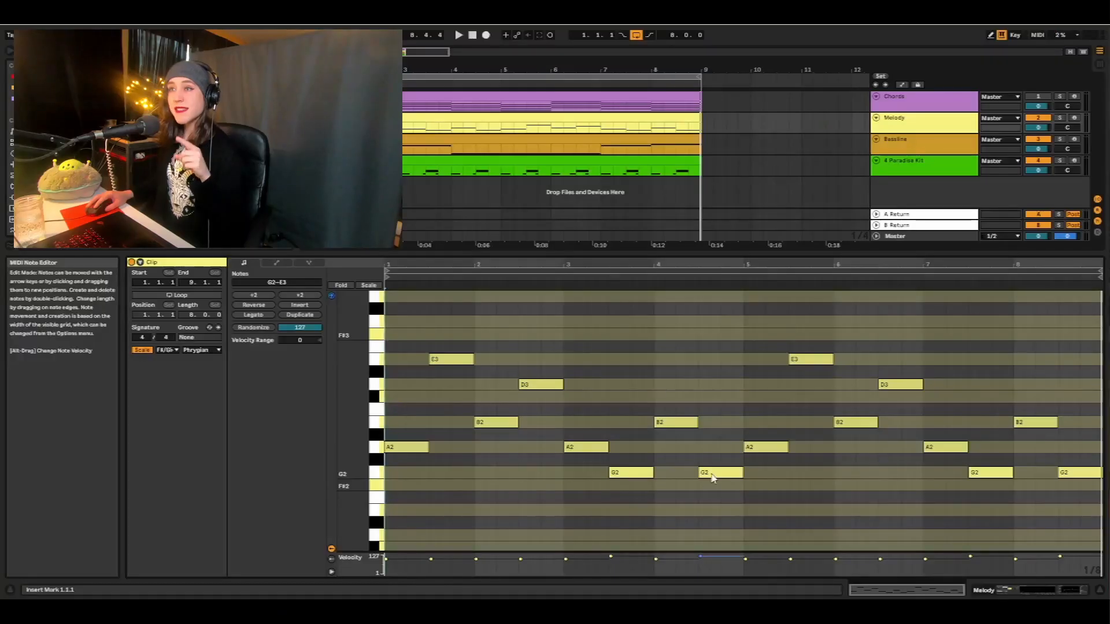
click(712, 478)
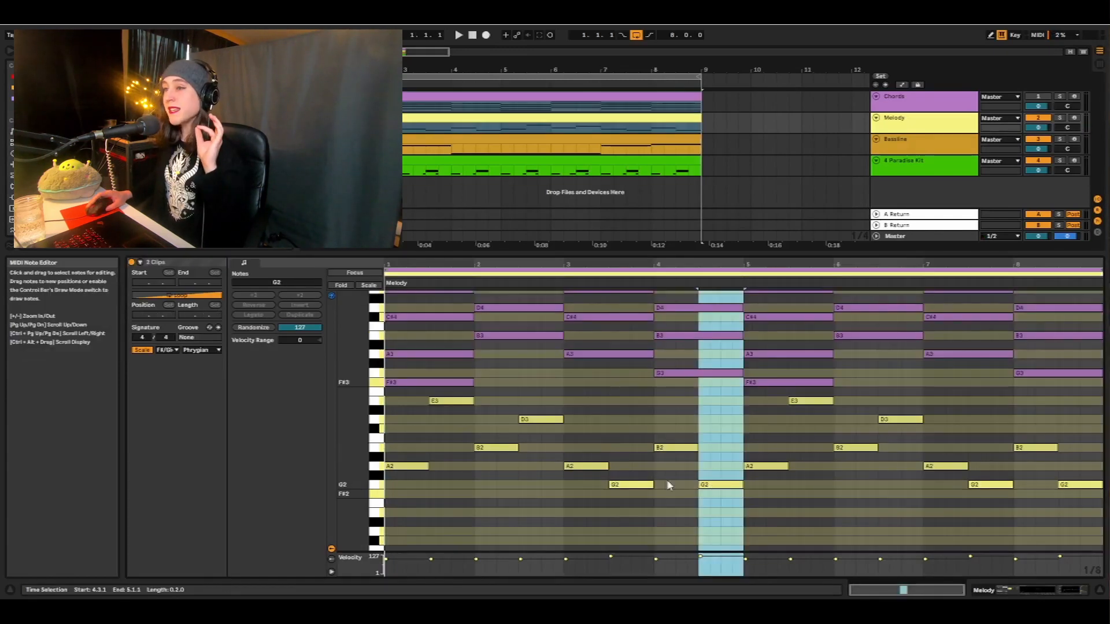
scroll(665, 481, up, 1)
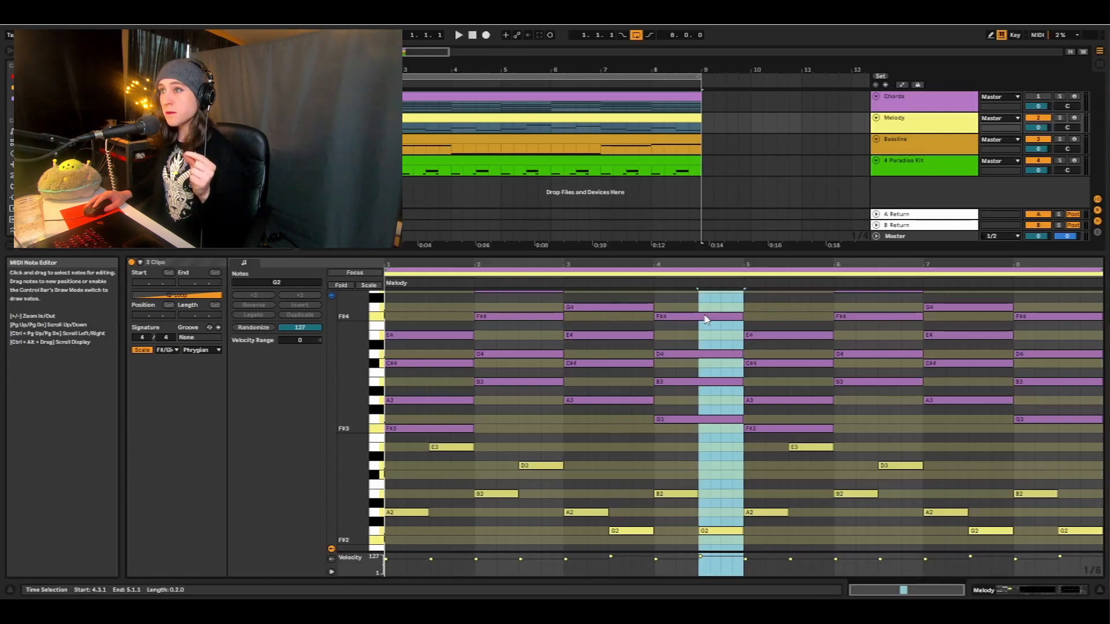
scroll(720, 503, down, 1)
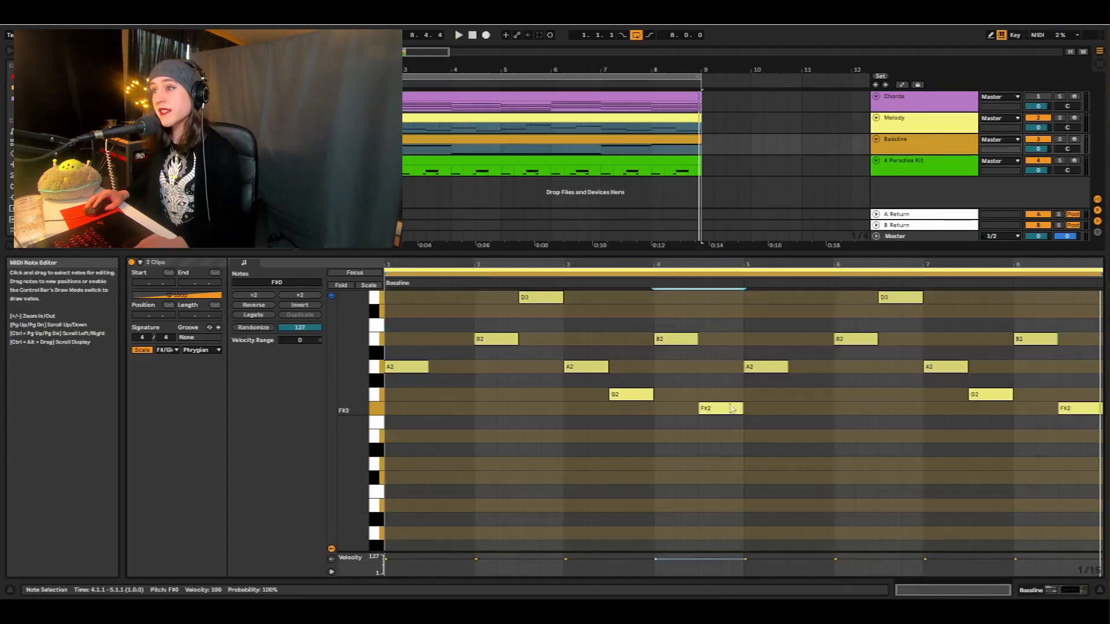
Raise the Bassline clip's bar 4 note to G0 and play the arrangement from the start
scroll(674, 459, down, 6)
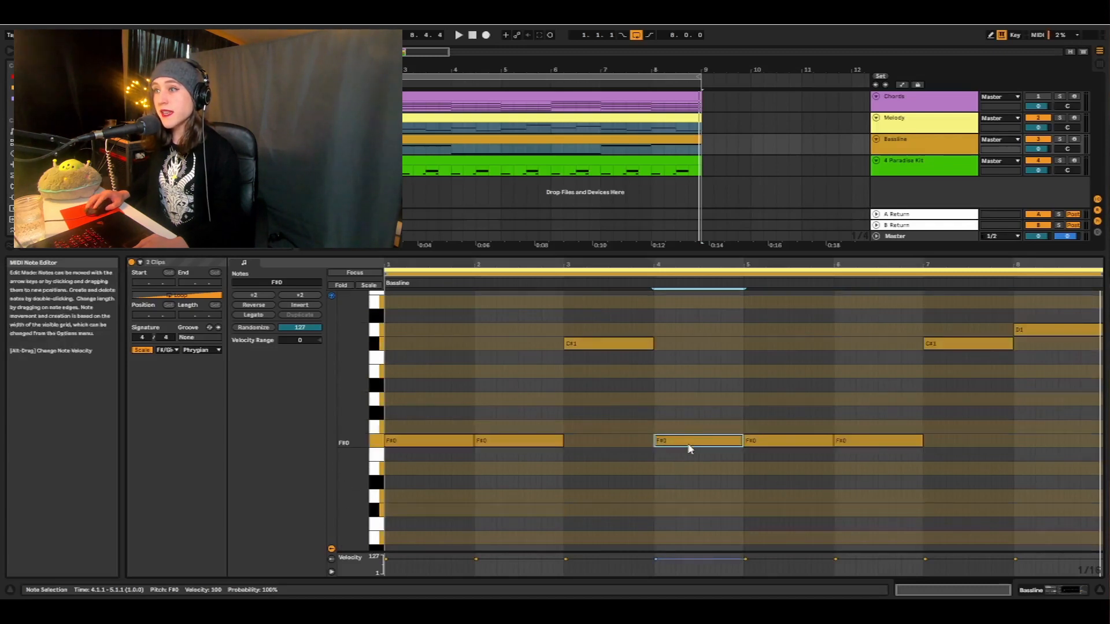
drag(690, 449, 688, 431)
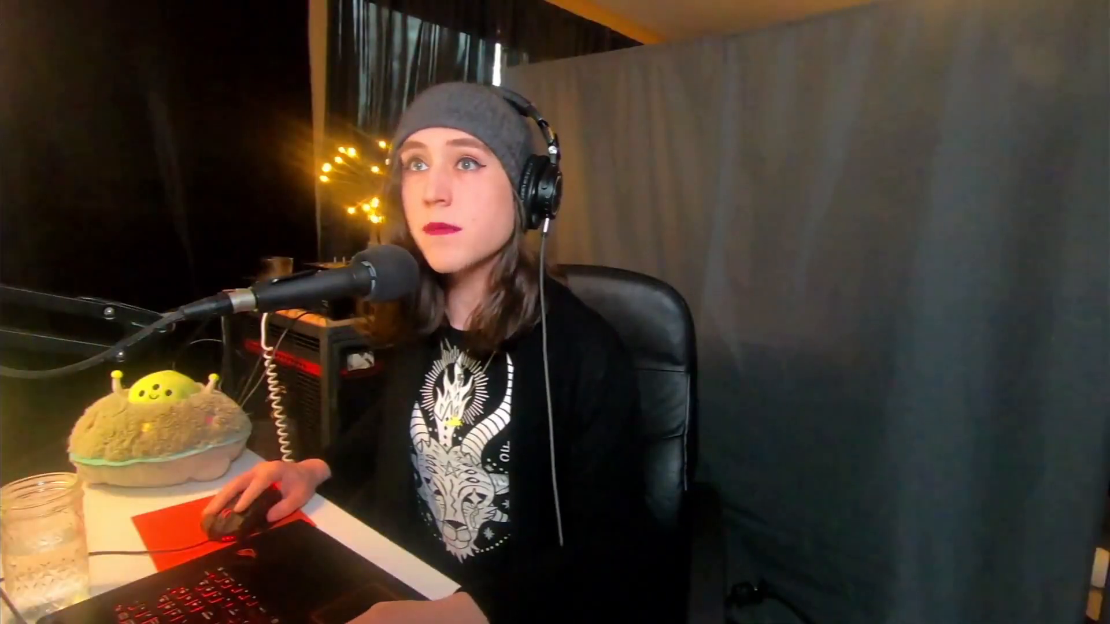
key(space)
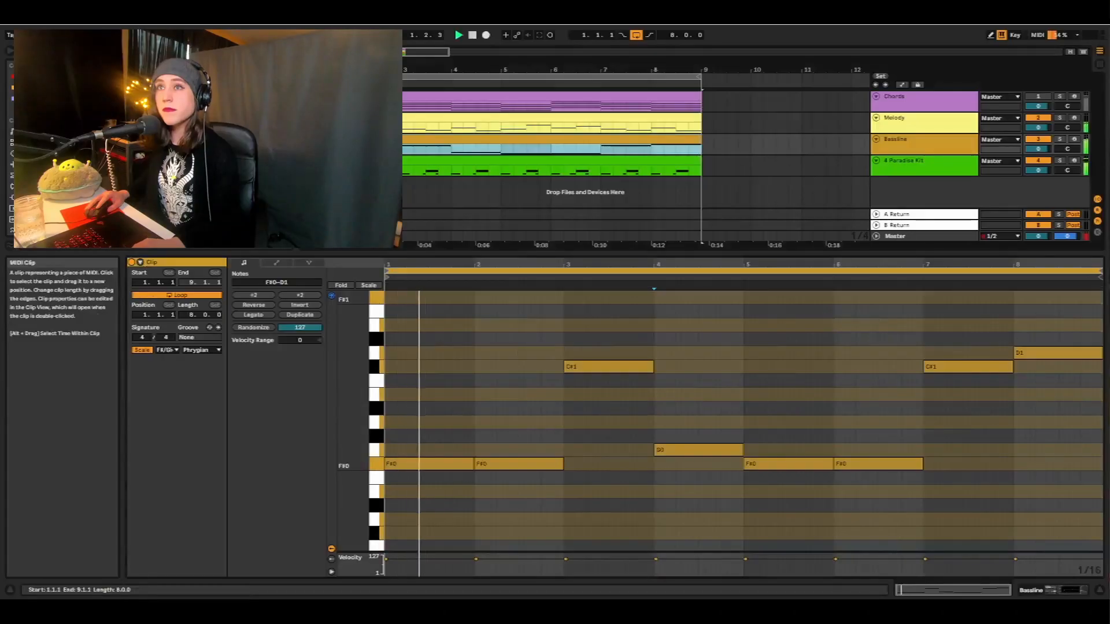
Show the Melody and Bassline notes together across all eight bars while the loop plays
scroll(643, 404, up, 4)
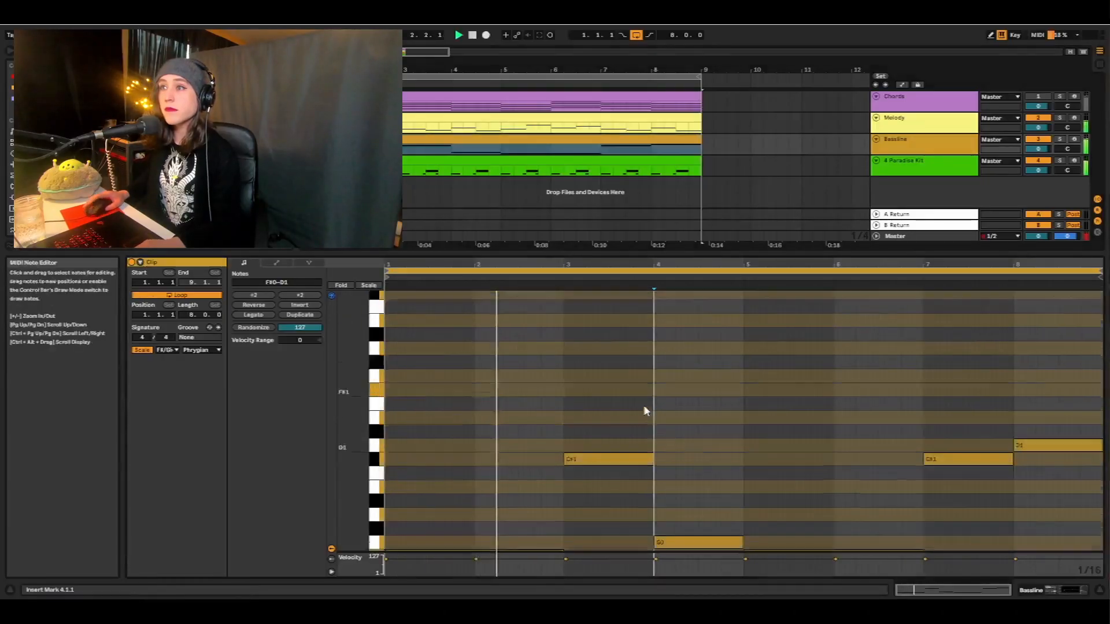
shift+click(573, 118)
drag(351, 449, 297, 450)
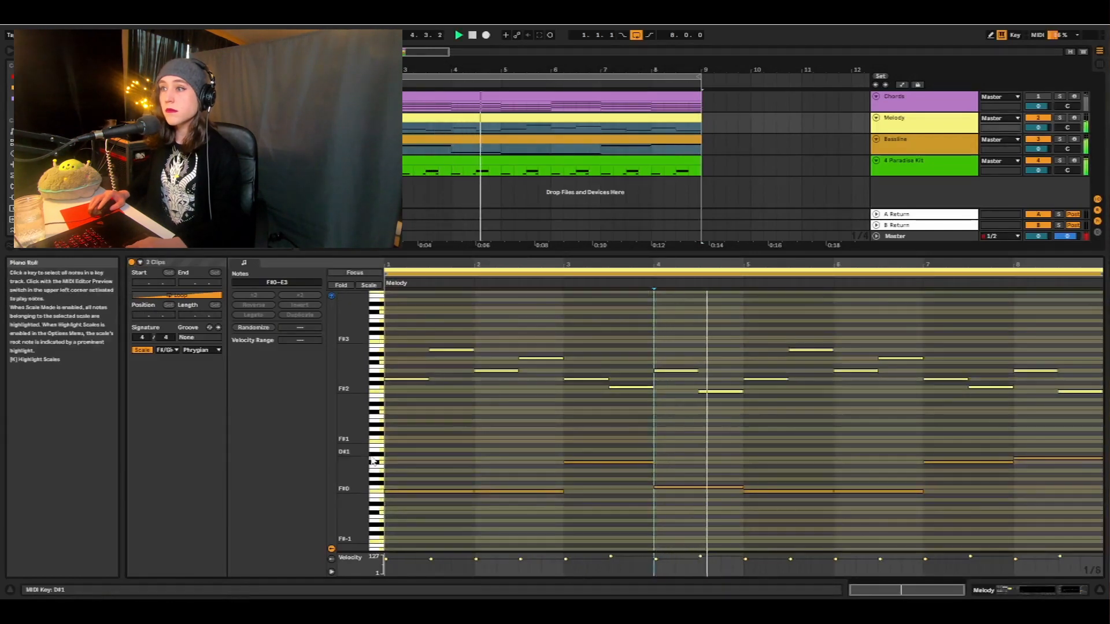